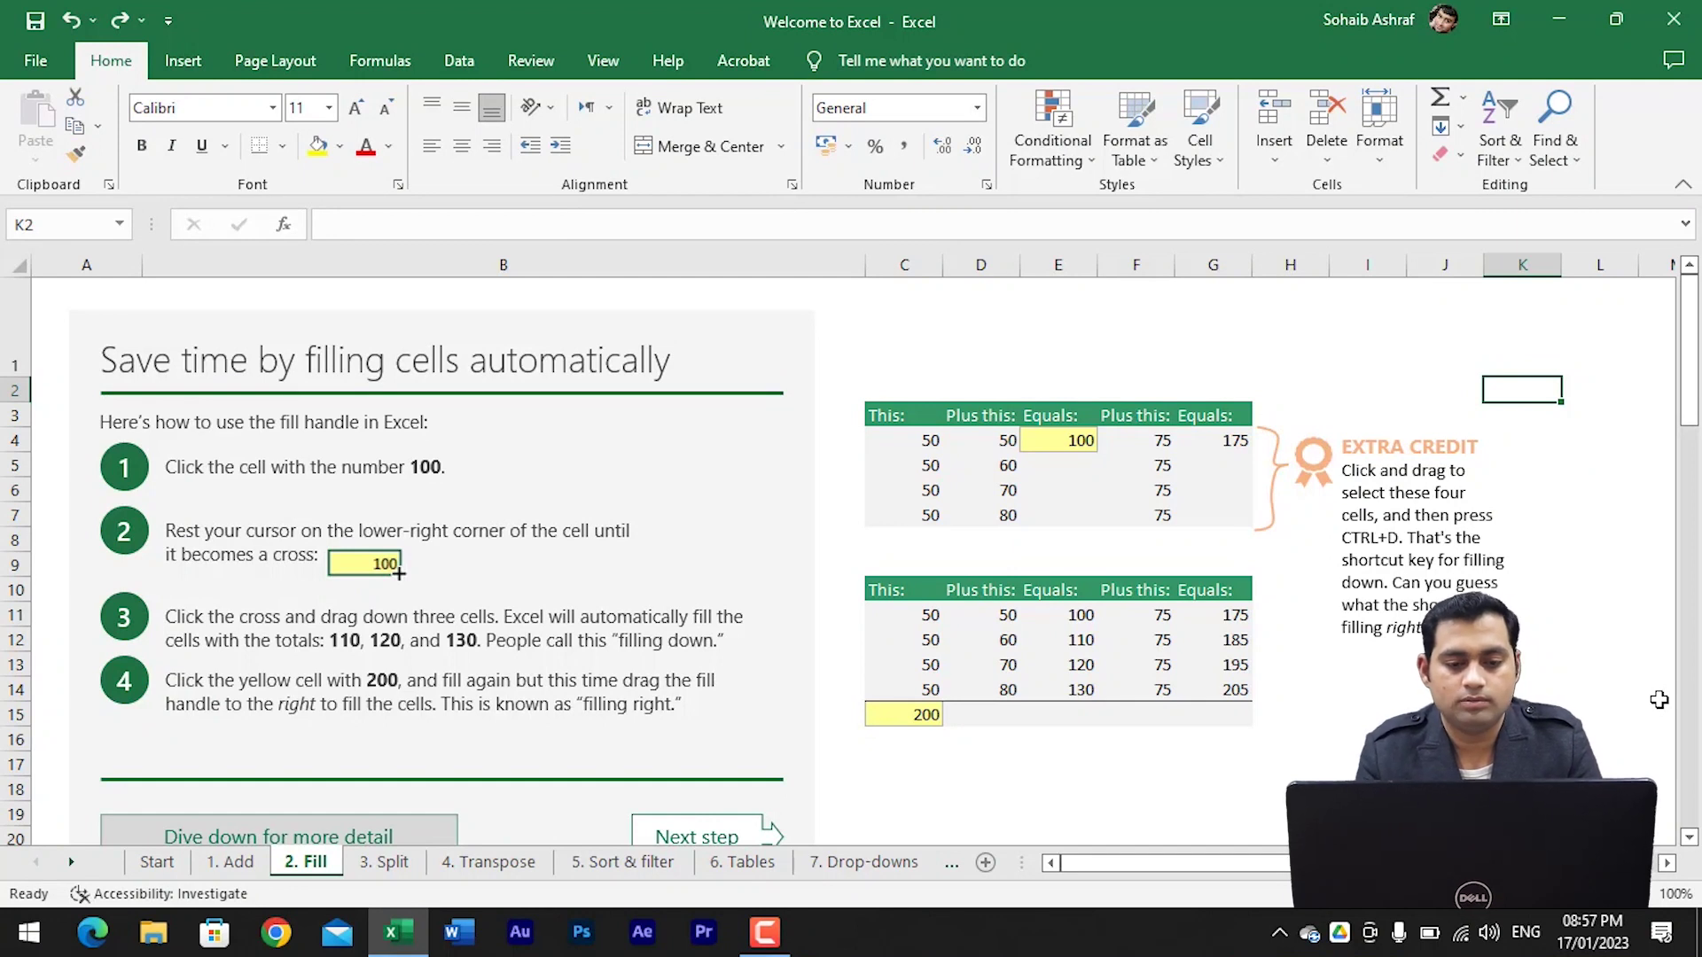
# - Fill E4's sum down to E7 so E5:E7 show 110, 120 and 130
pyautogui.click(1078, 441)
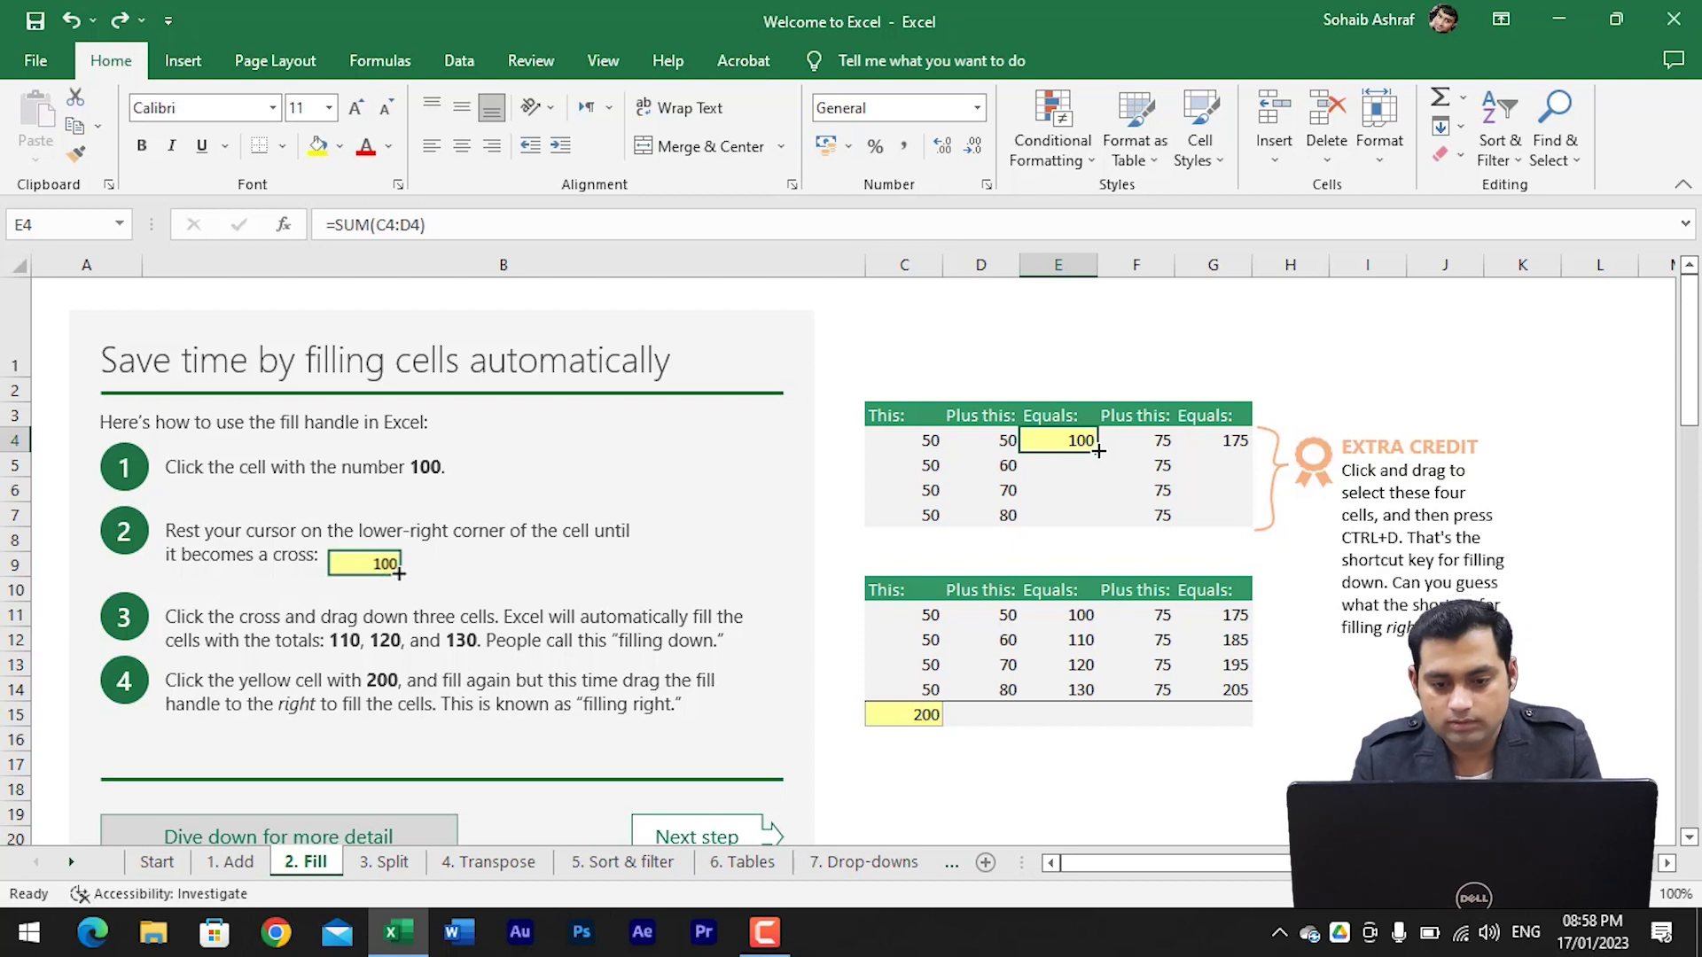
pyautogui.moveTo(1099, 452); pyautogui.dragTo(1099, 528)
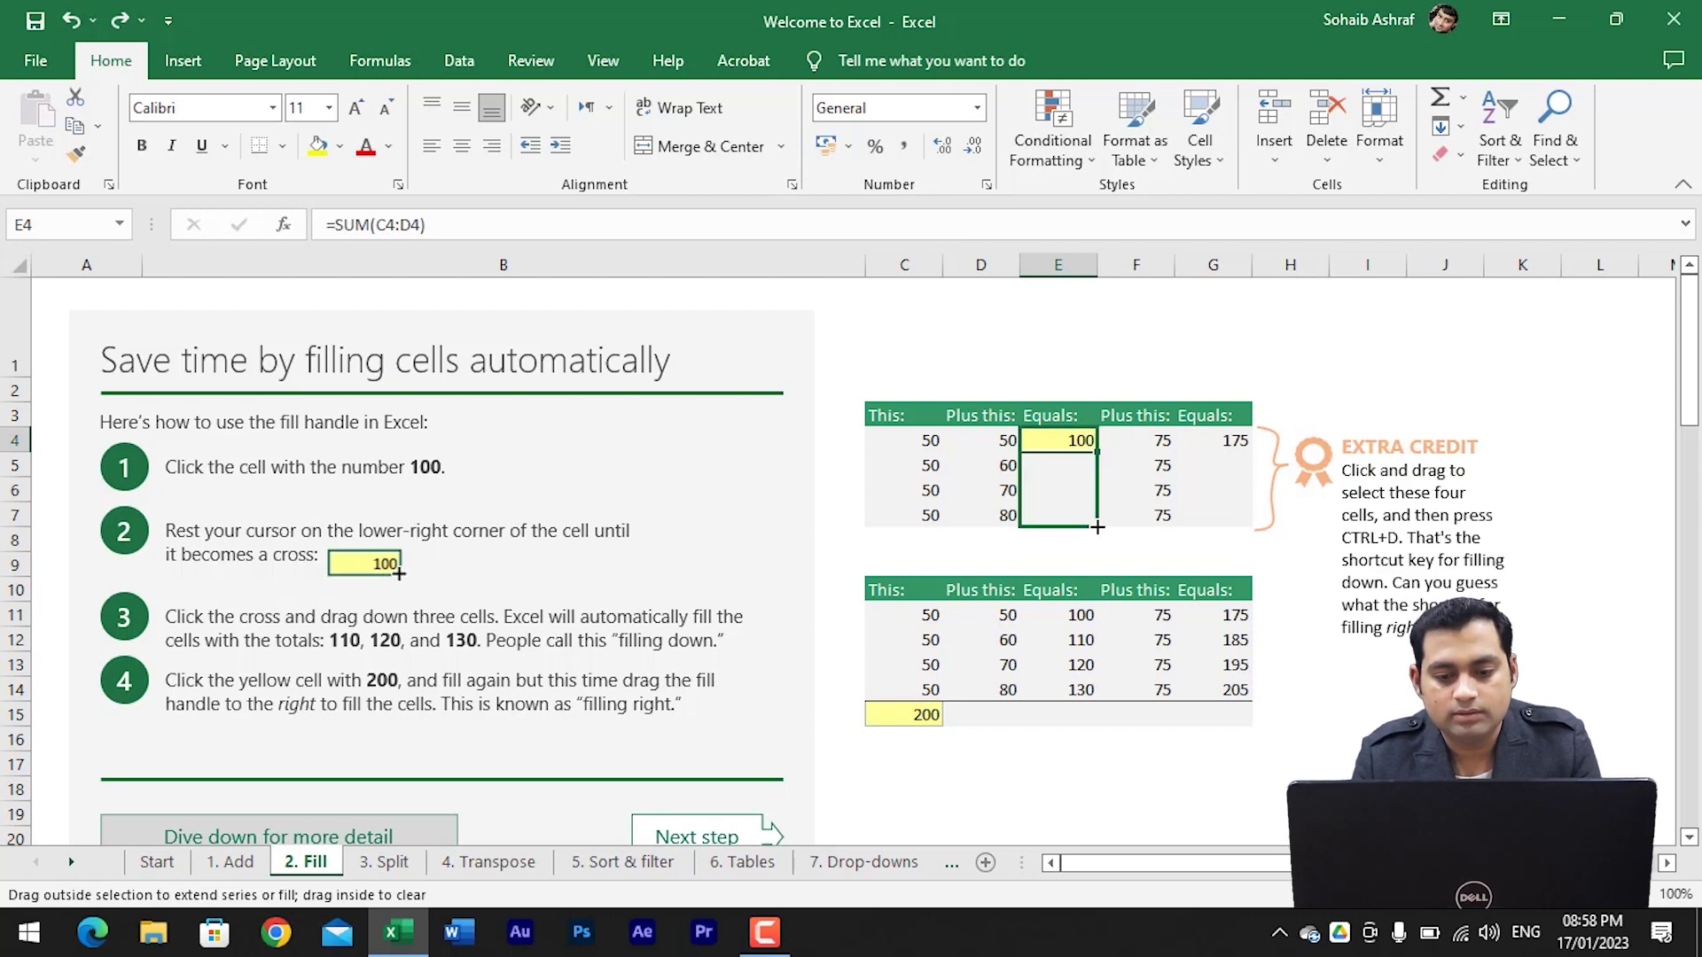
pyautogui.moveTo(1097, 527); pyautogui.dragTo(1098, 527)
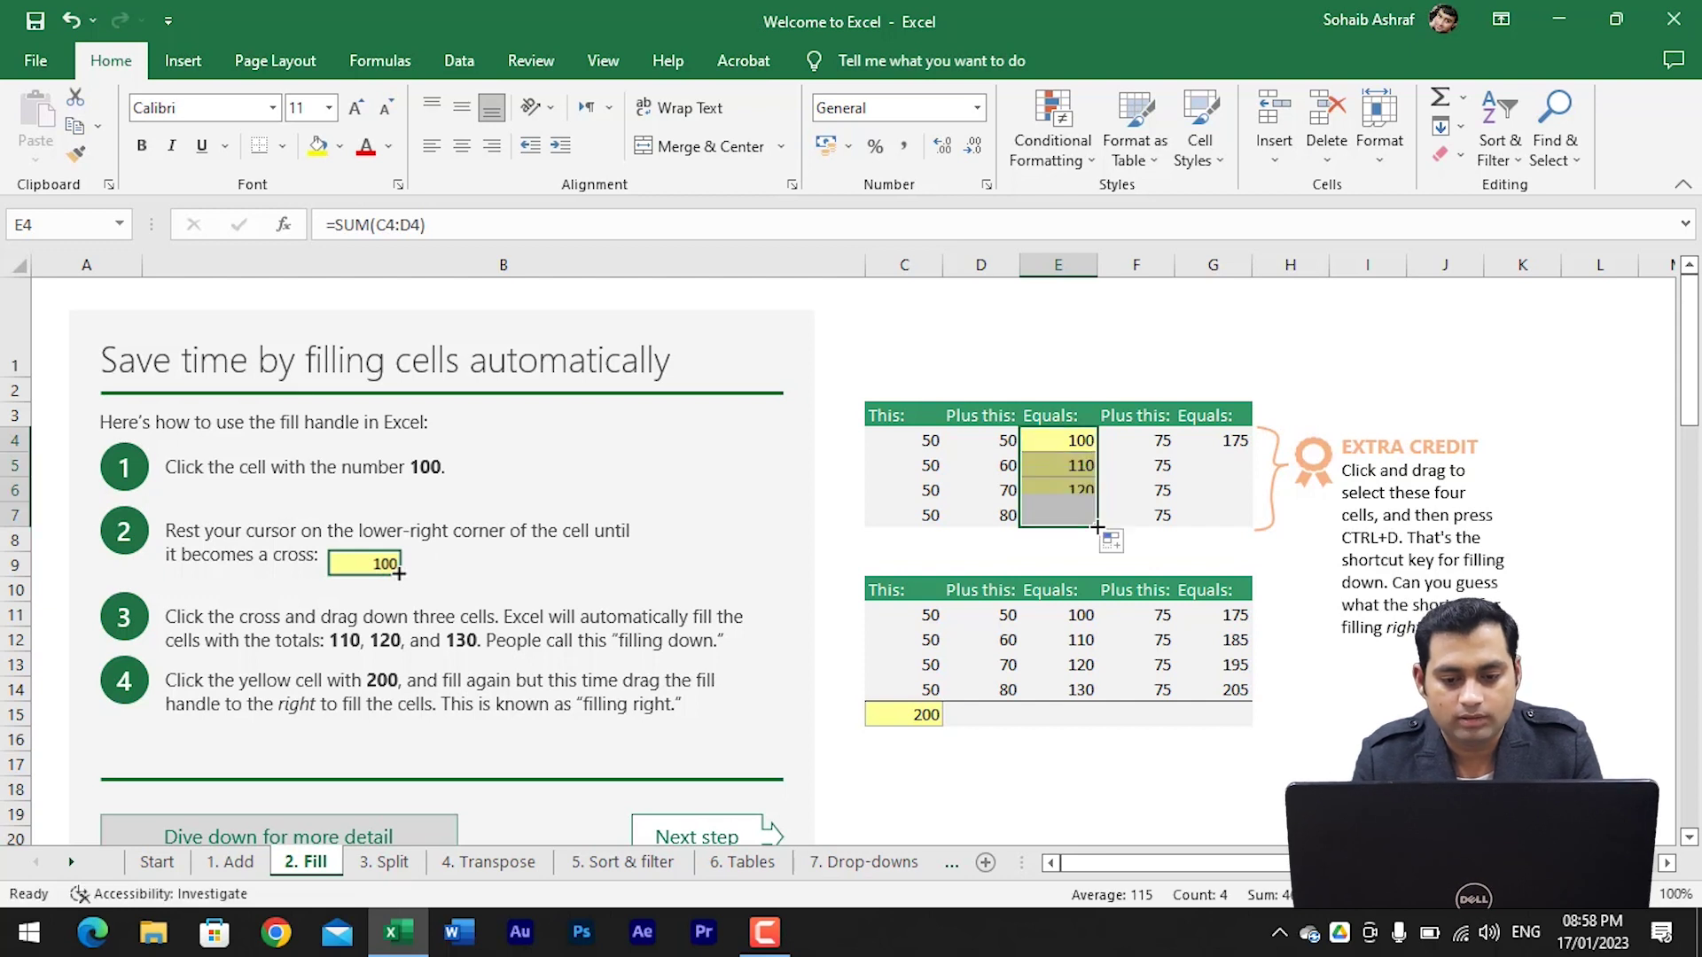
pyautogui.hotkey('shift', 'Up')
pyautogui.hotkey('shift', 'Up')
pyautogui.hotkey('shift', 'Up')
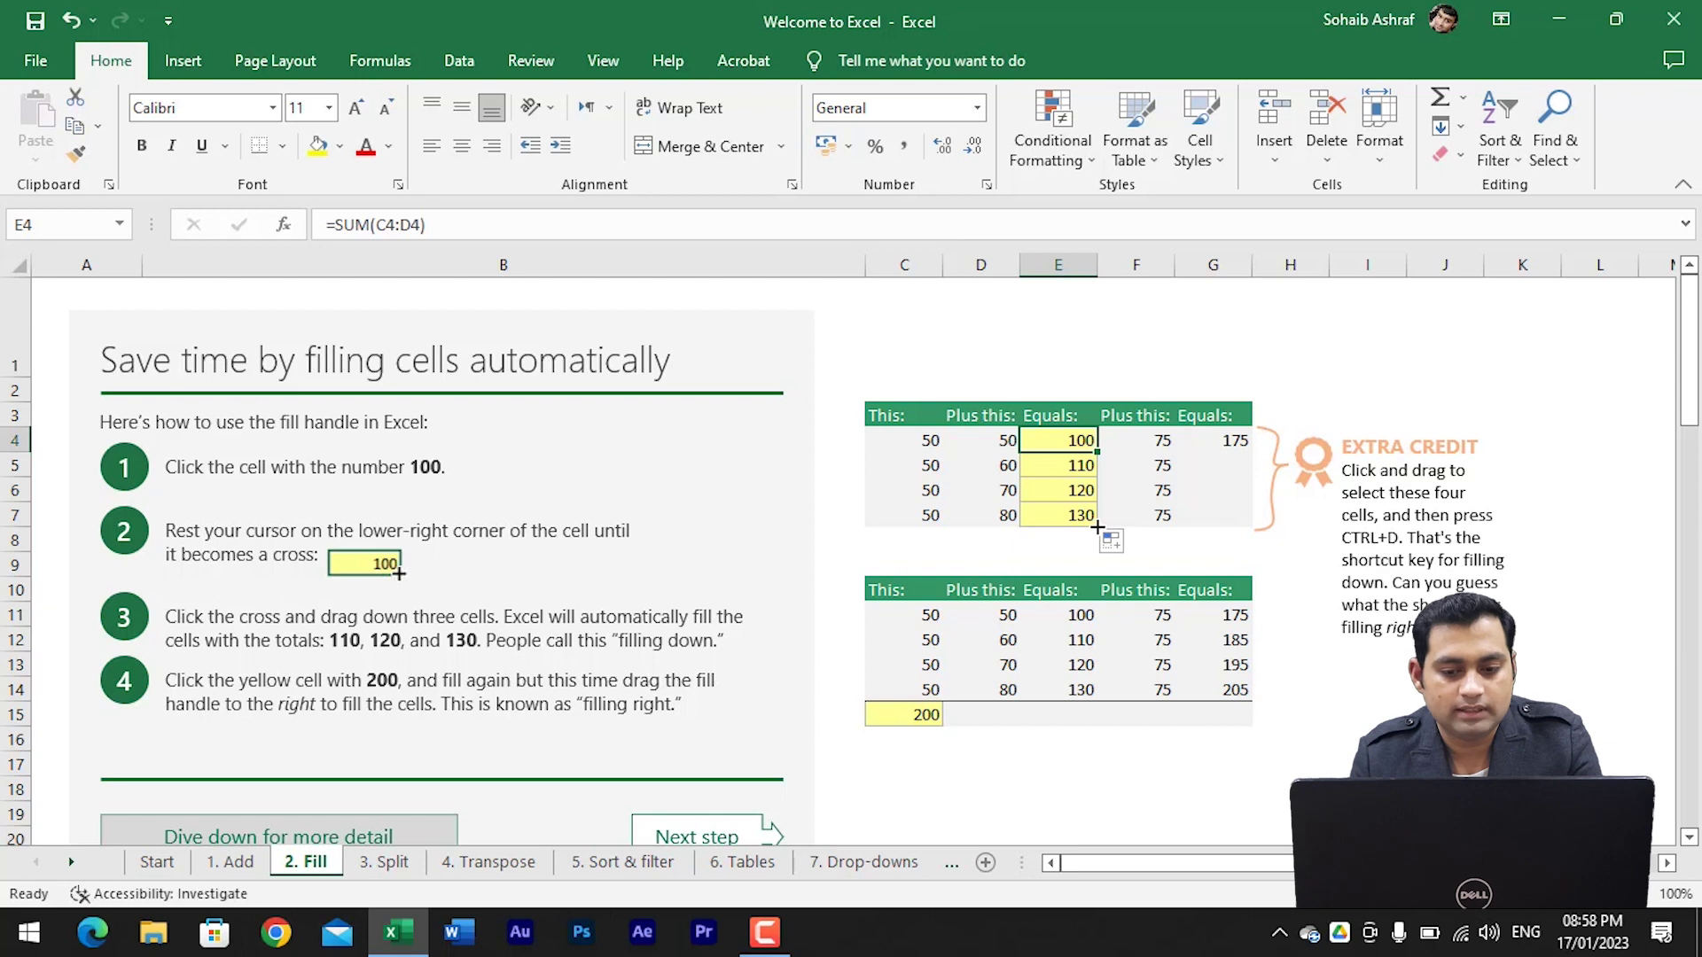
# - Inspect E4's SUM formula without changing it, then select the 175 total in G4
pyautogui.press('F2')
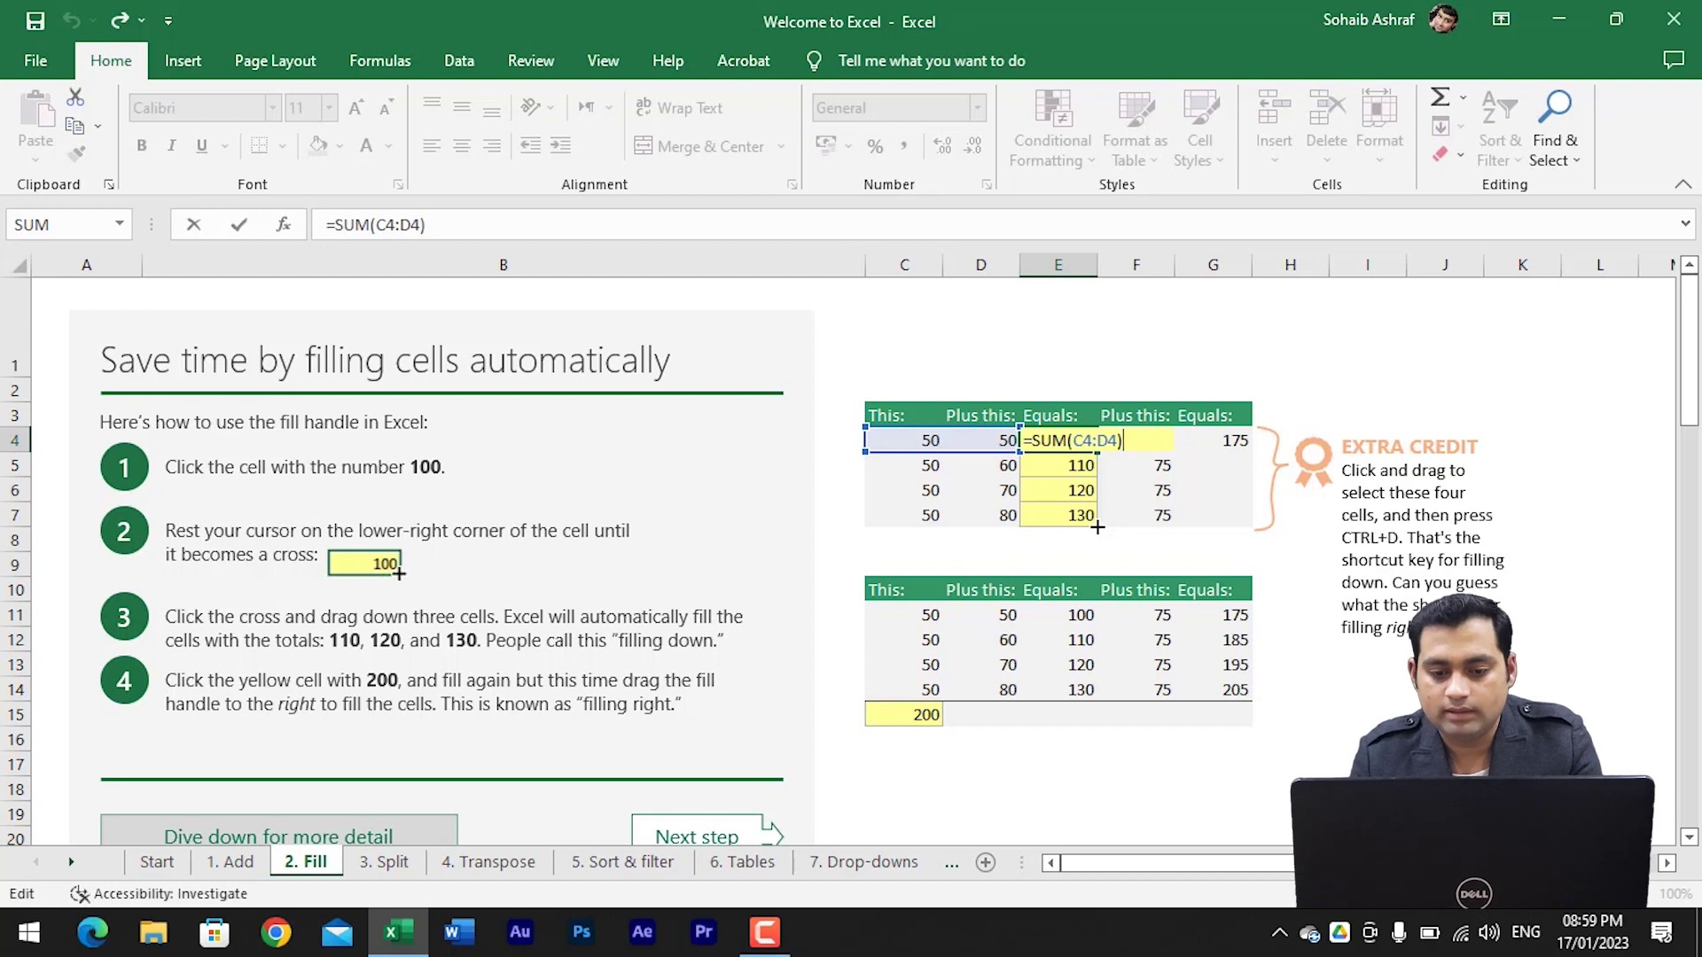
pyautogui.press('Escape')
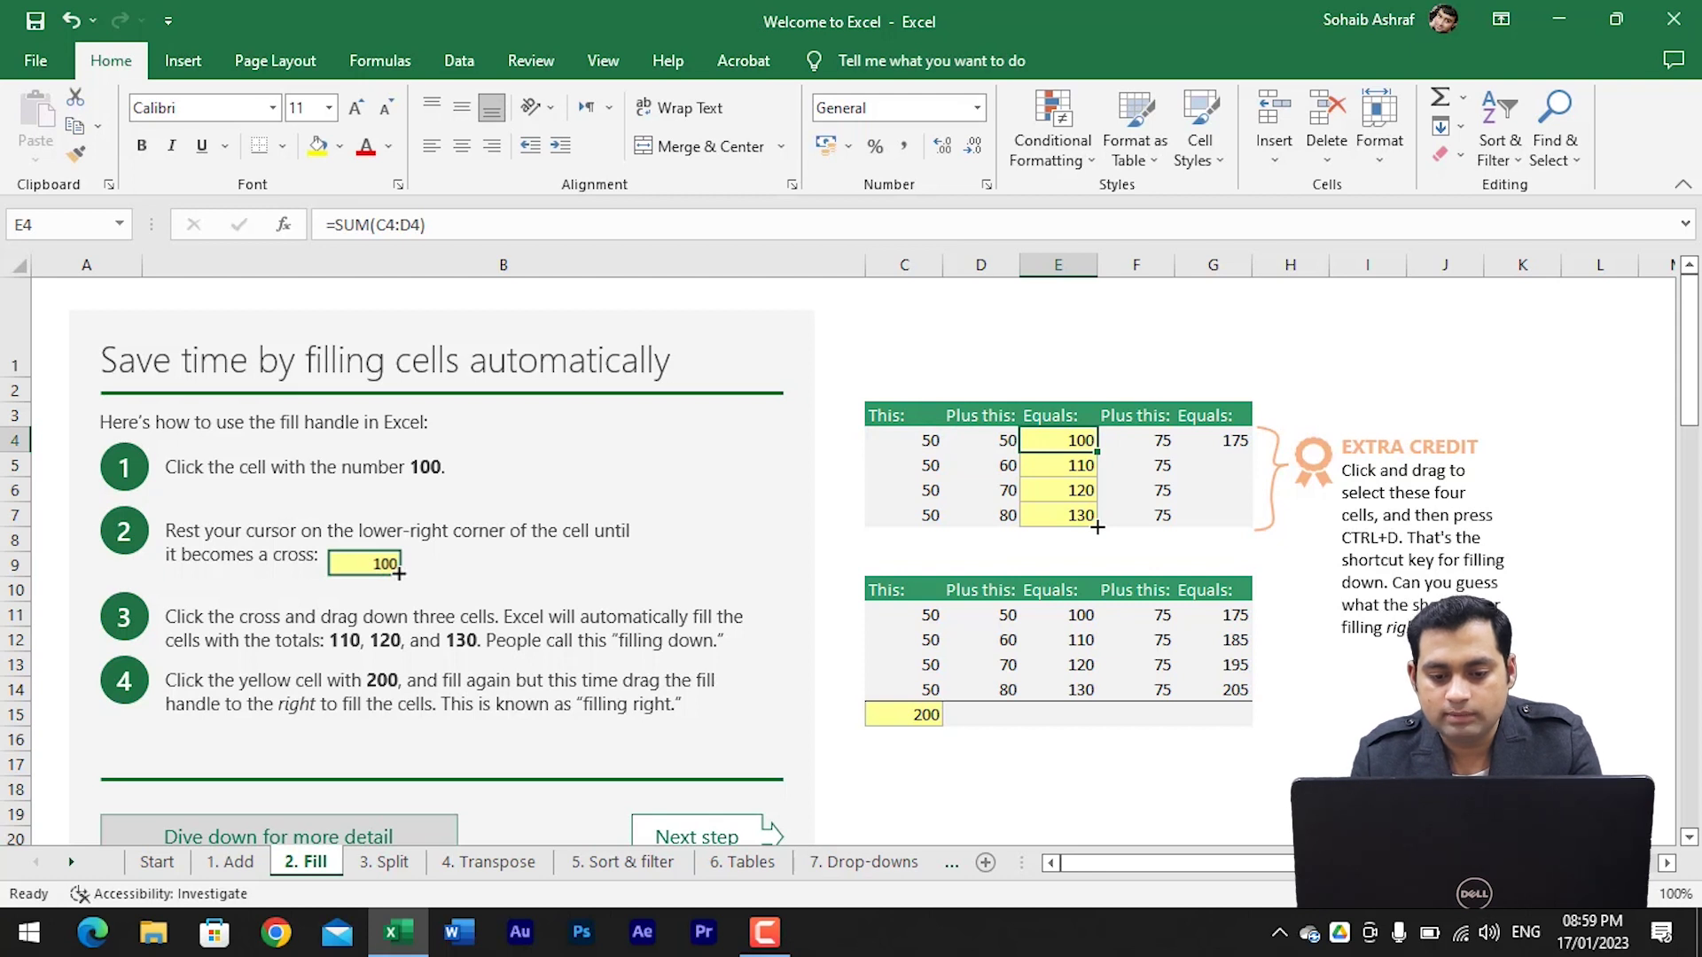
pyautogui.doubleClick(1068, 440)
pyautogui.click(1245, 447)
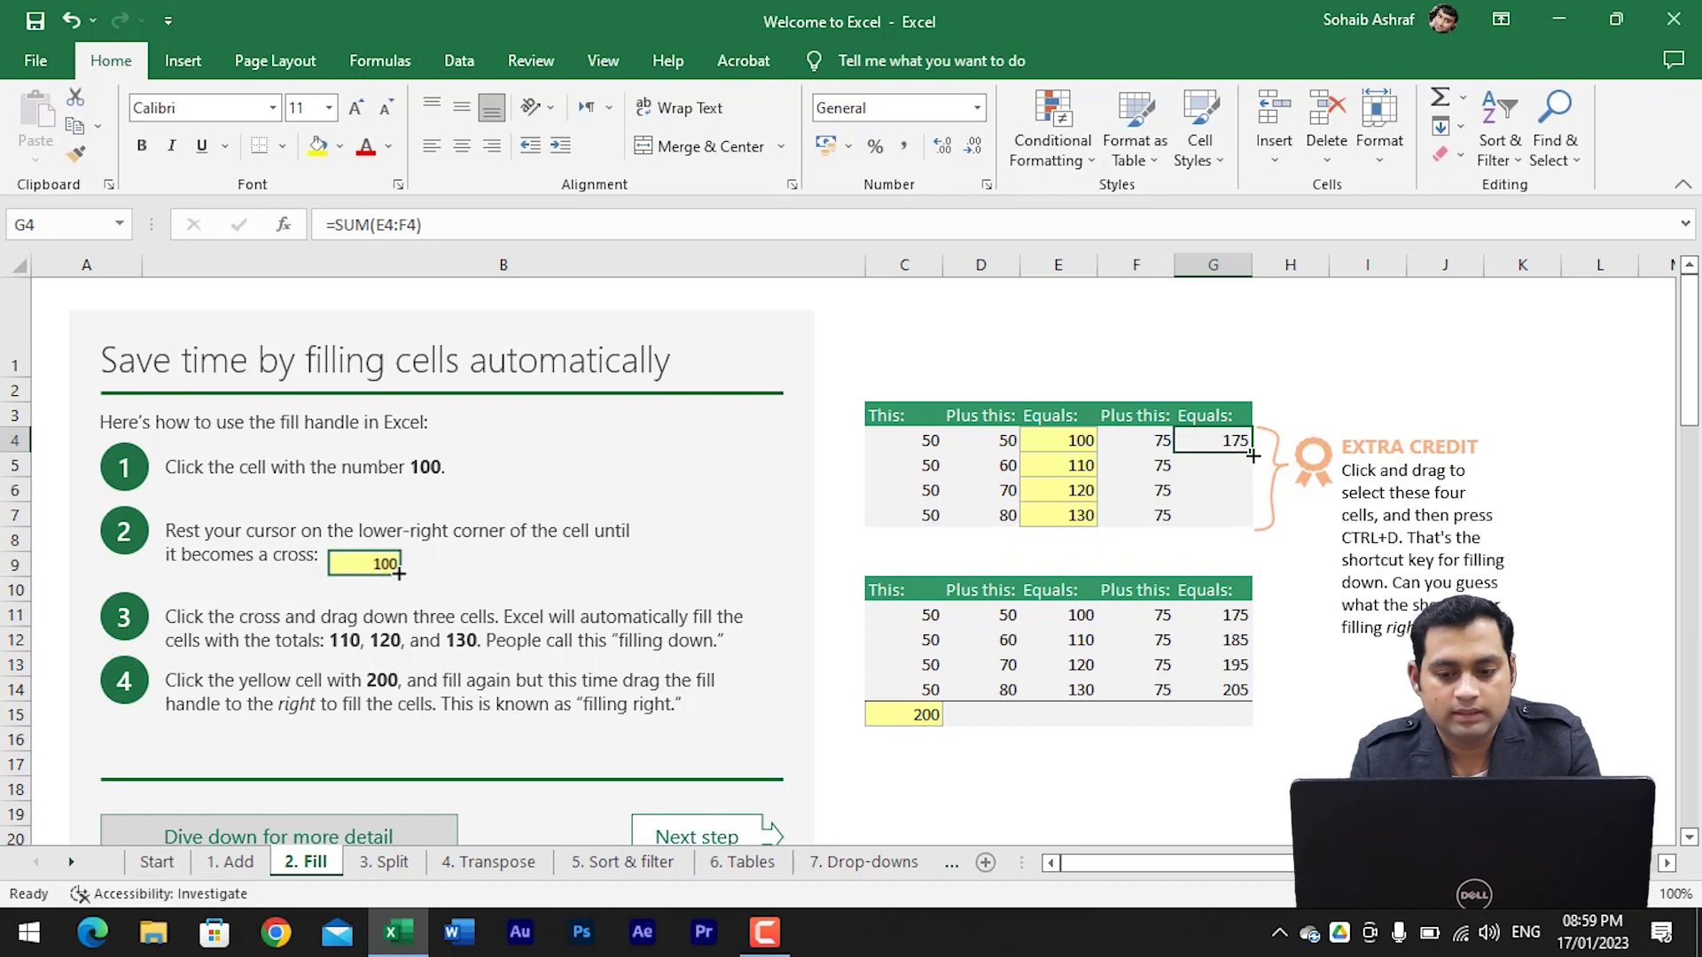
# - Fill G4's 175 total down to G7, giving 185, 195 and 205
pyautogui.moveTo(1252, 455); pyautogui.dragTo(1252, 493)
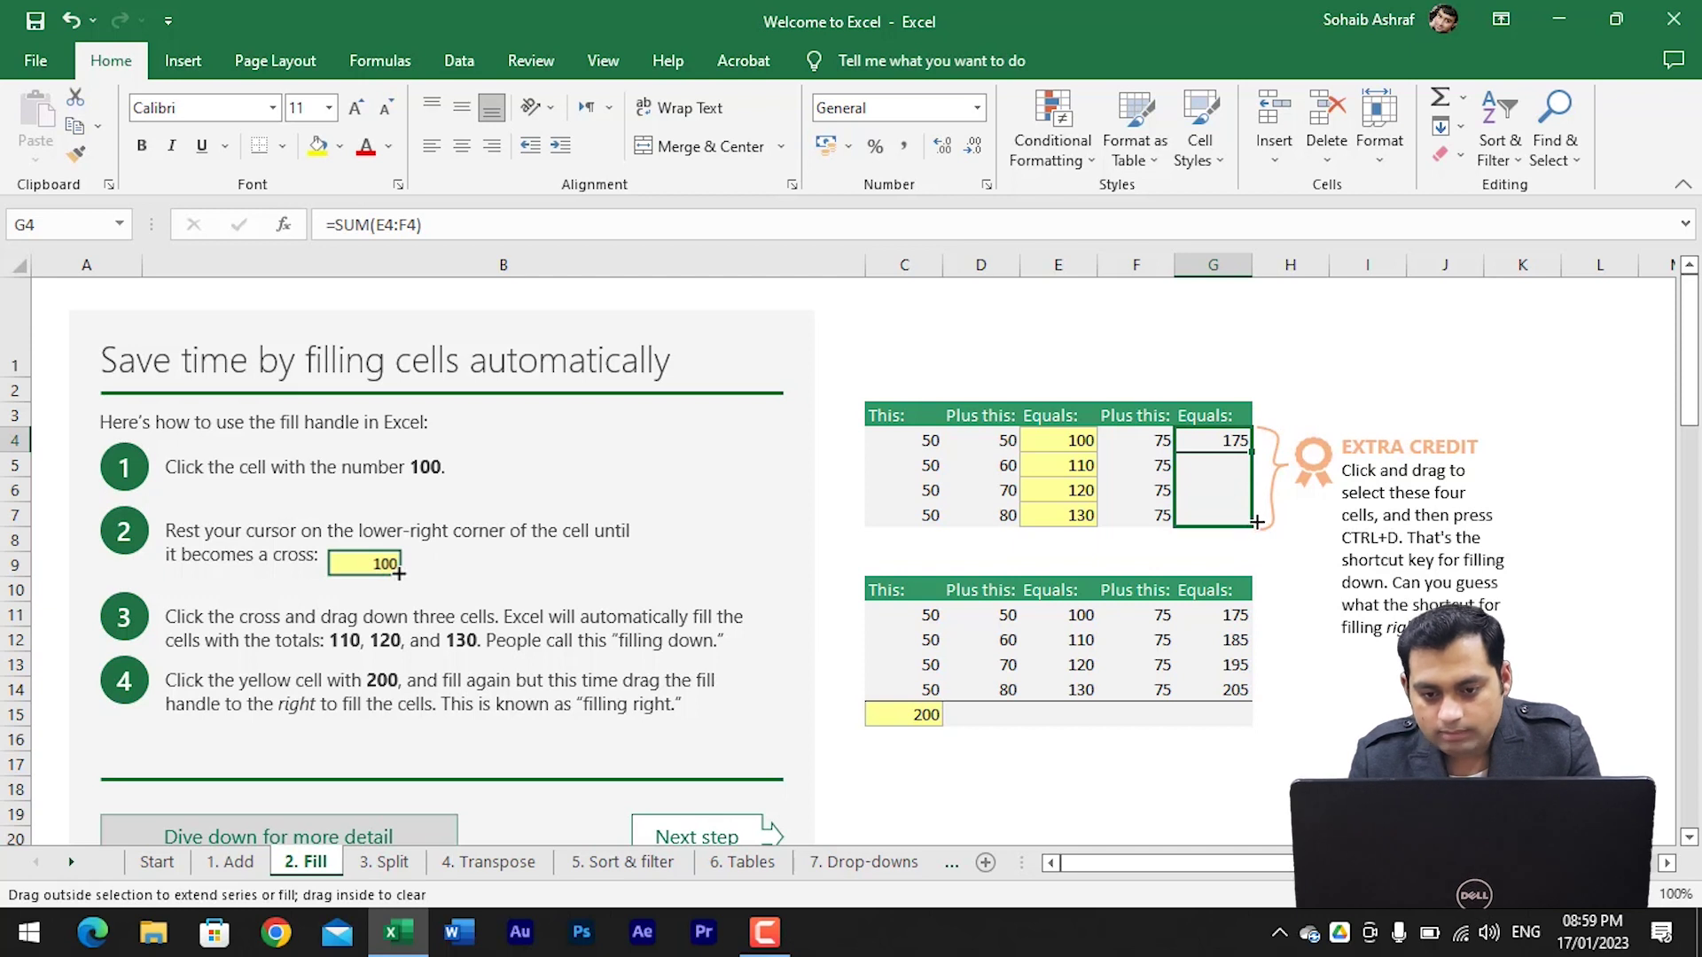
pyautogui.moveTo(1253, 494); pyautogui.dragTo(1257, 526)
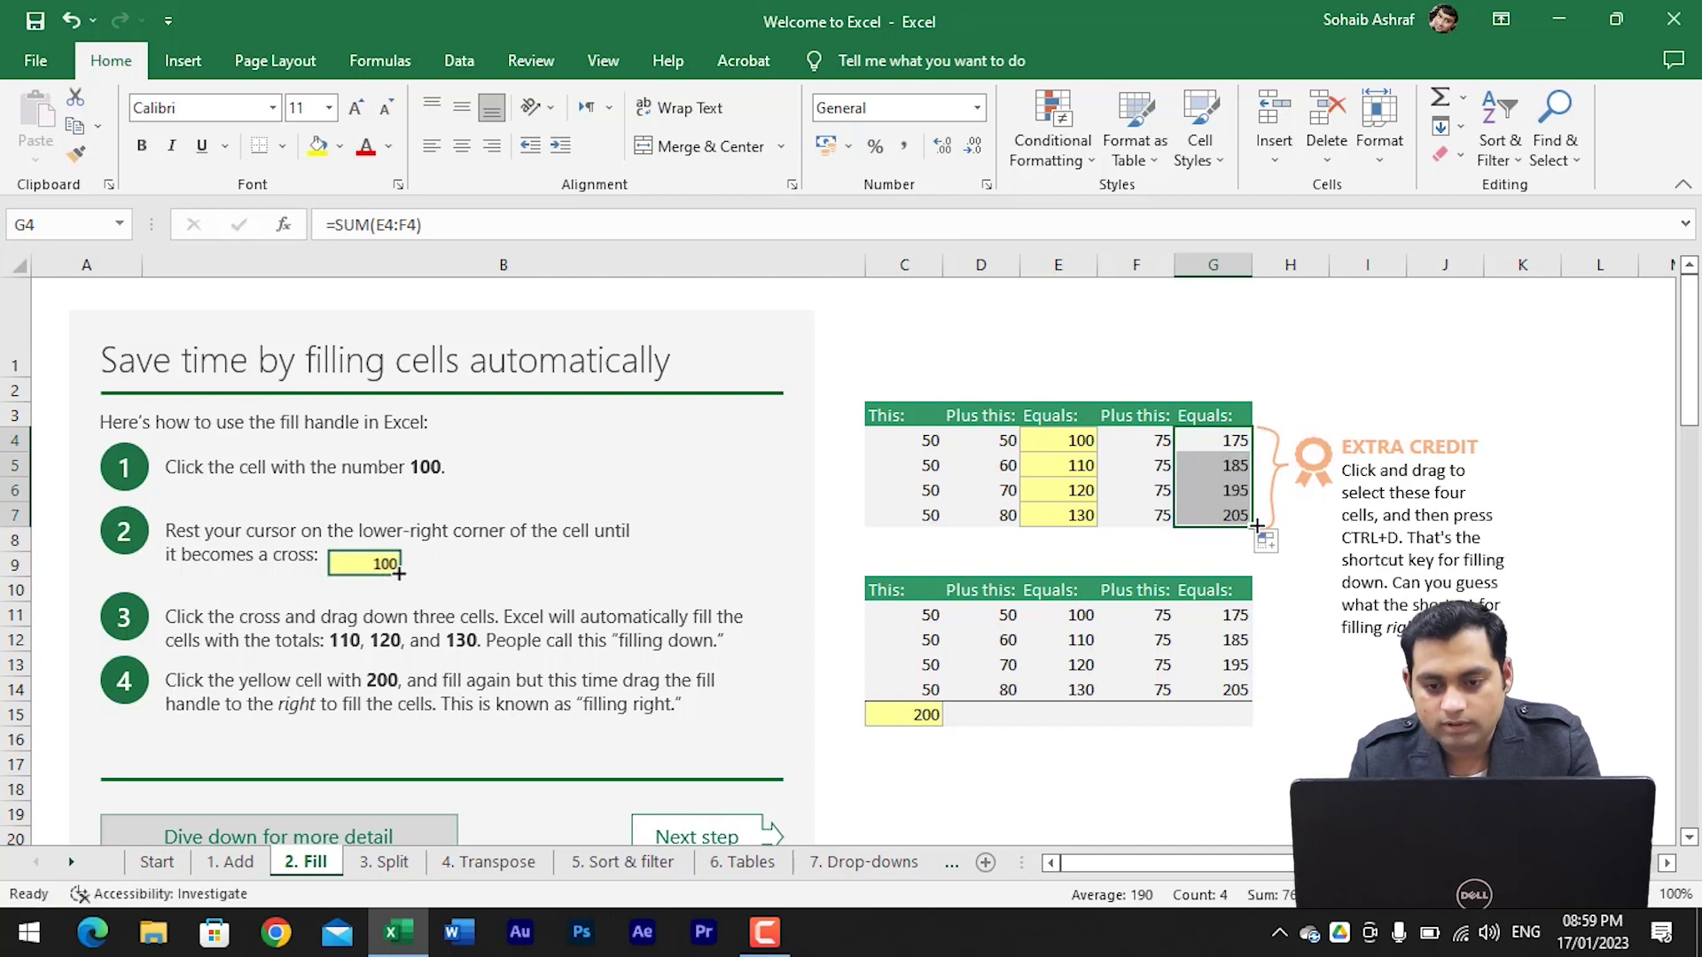
pyautogui.click(1223, 441)
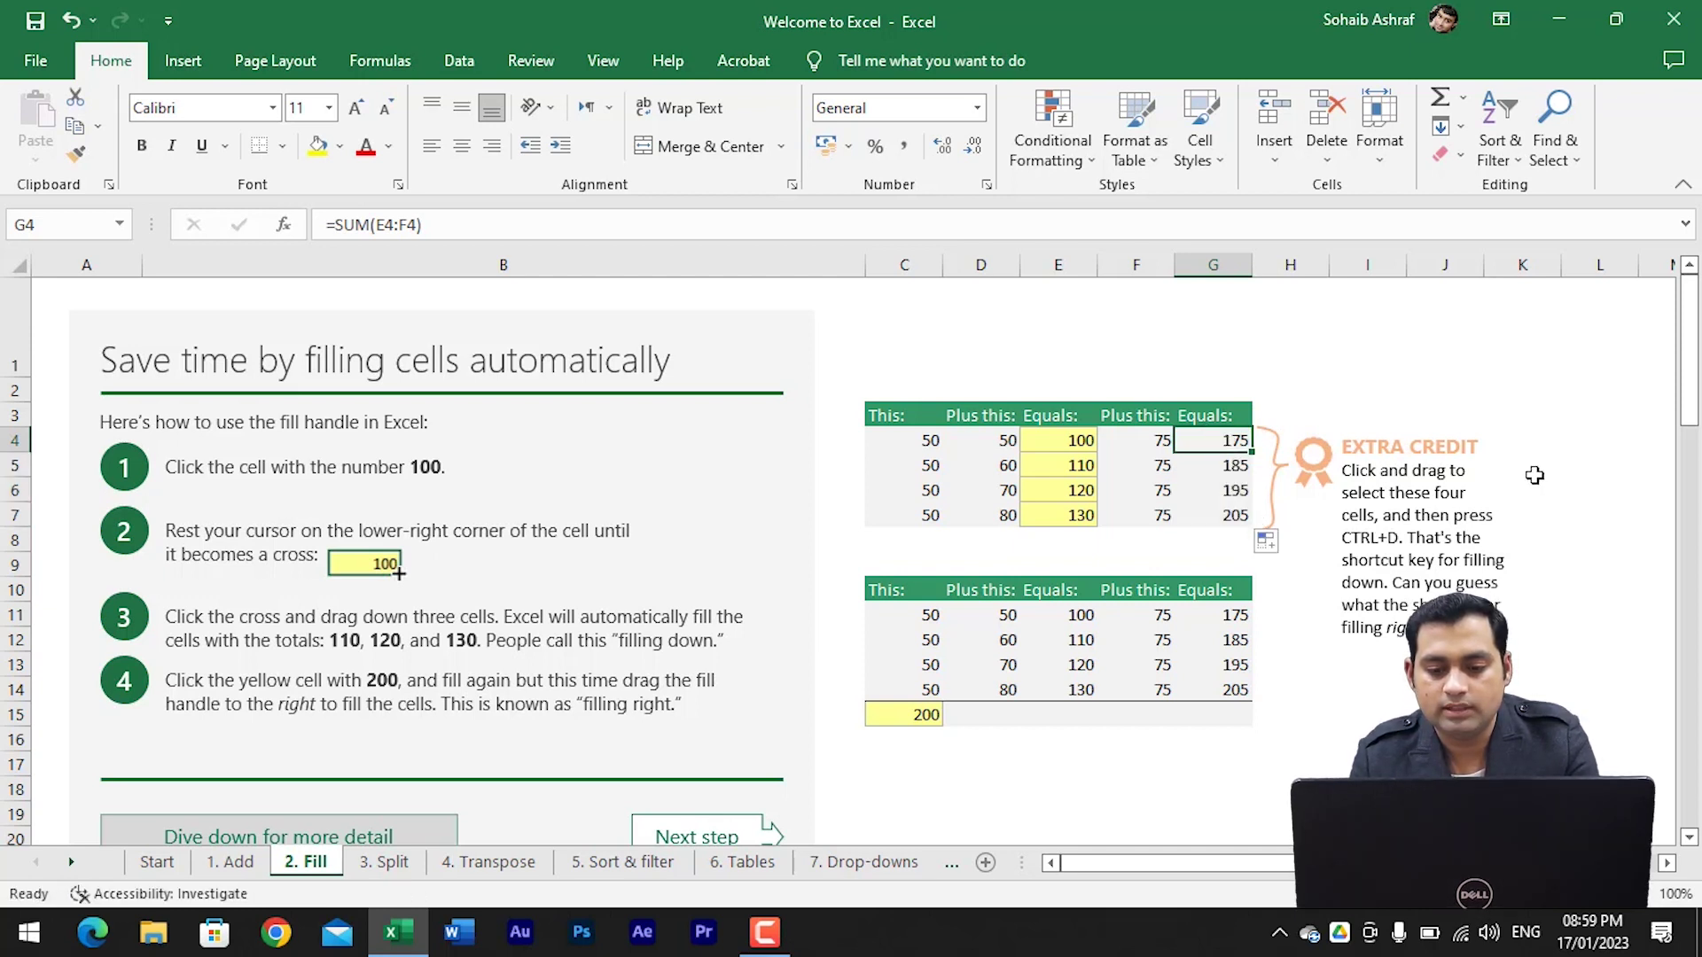
# - Step down through the filled G-column formulas to check them
pyautogui.press('Down')
pyautogui.press('F2')
pyautogui.press('Return')
pyautogui.press('F2')
pyautogui.press('Return')
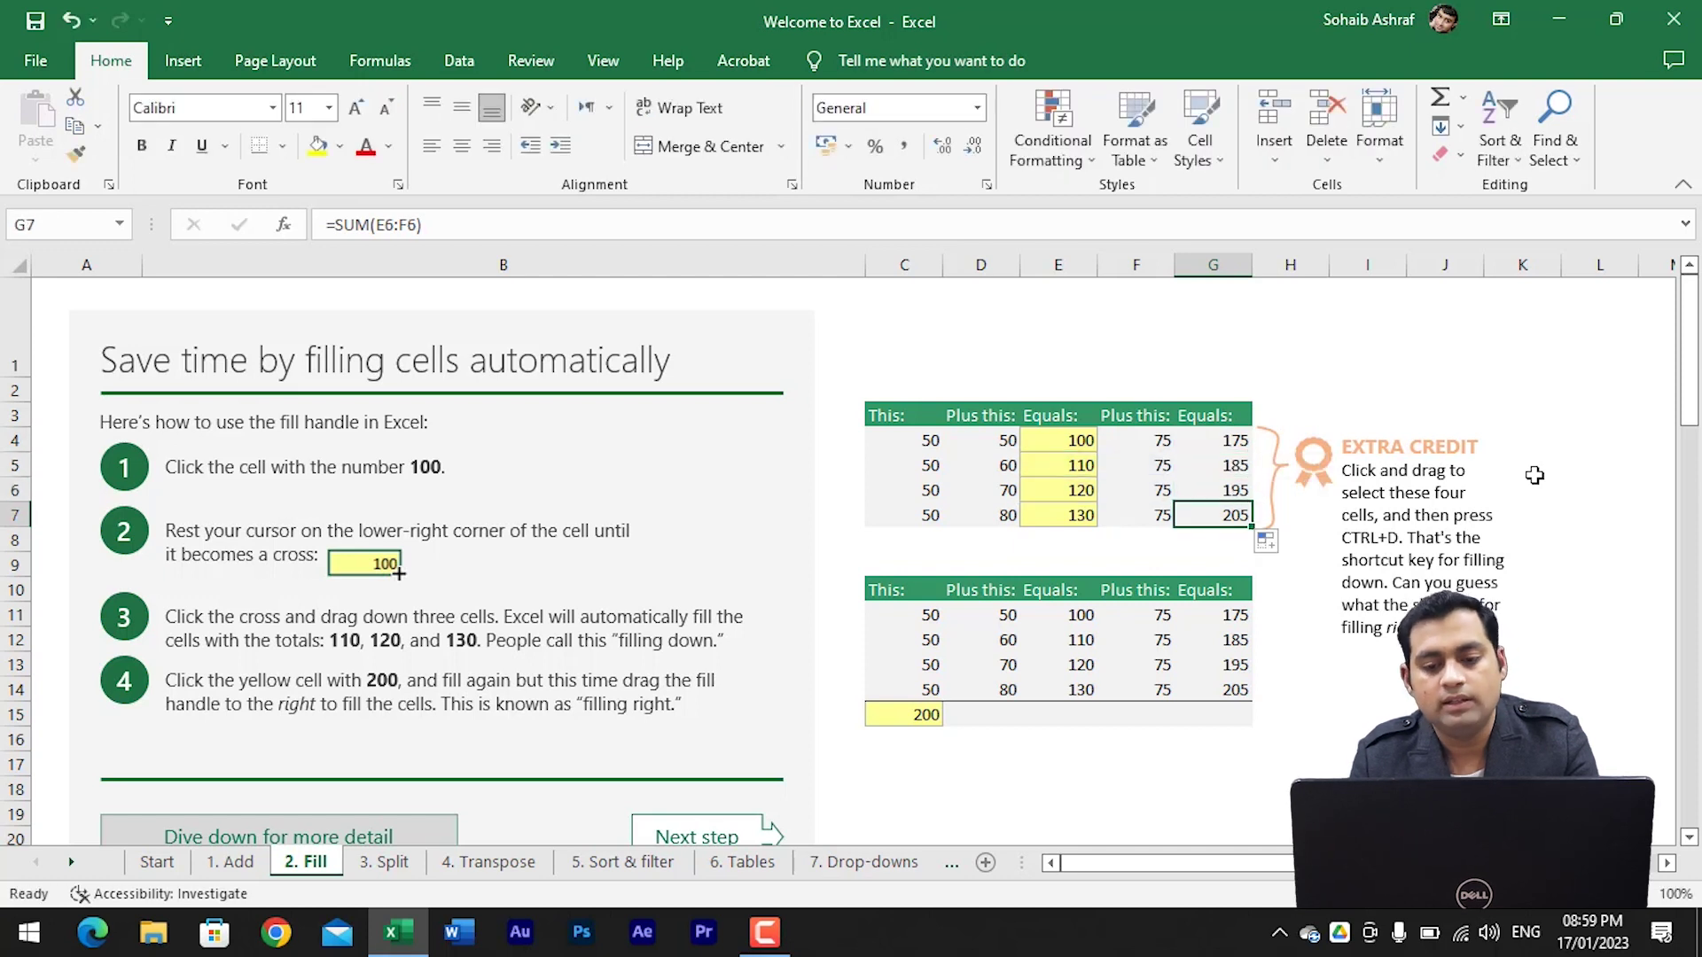
pyautogui.hotkey('ctrl', 'z')
pyautogui.hotkey('ctrl', 'z')
pyautogui.hotkey('ctrl', 'z')
pyautogui.hotkey('ctrl', 'z')
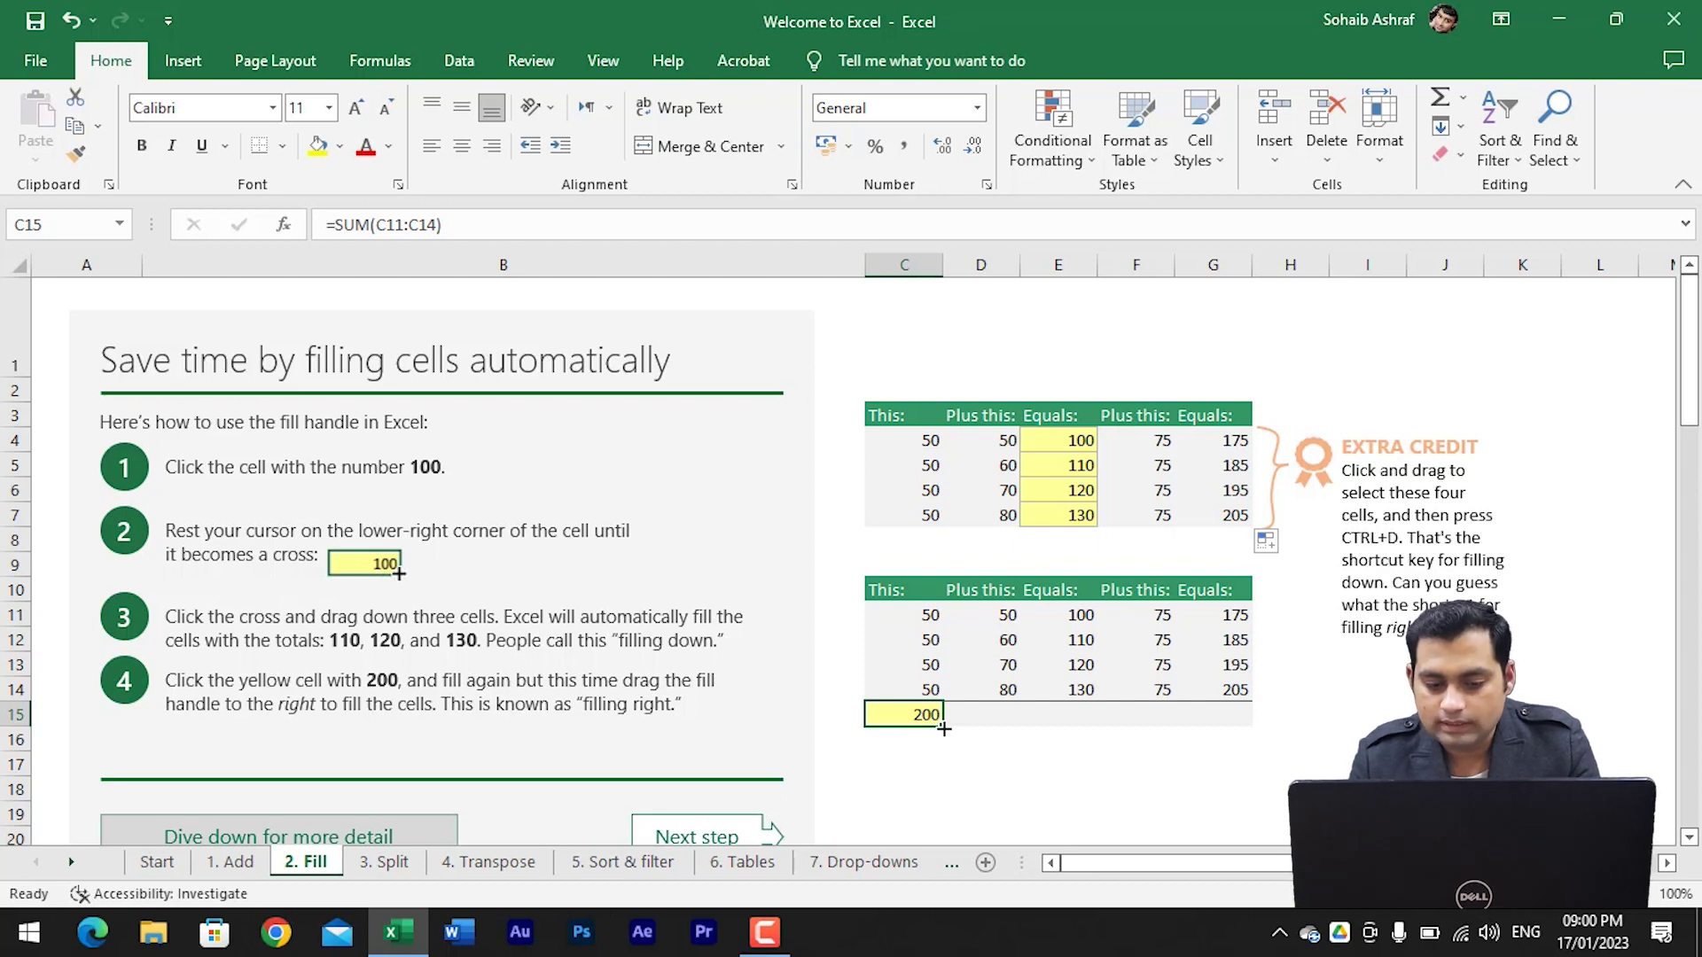
# - Fill C15's SUM formula right to G15 and inspect the C15 formula
pyautogui.moveTo(943, 728); pyautogui.dragTo(1242, 734)
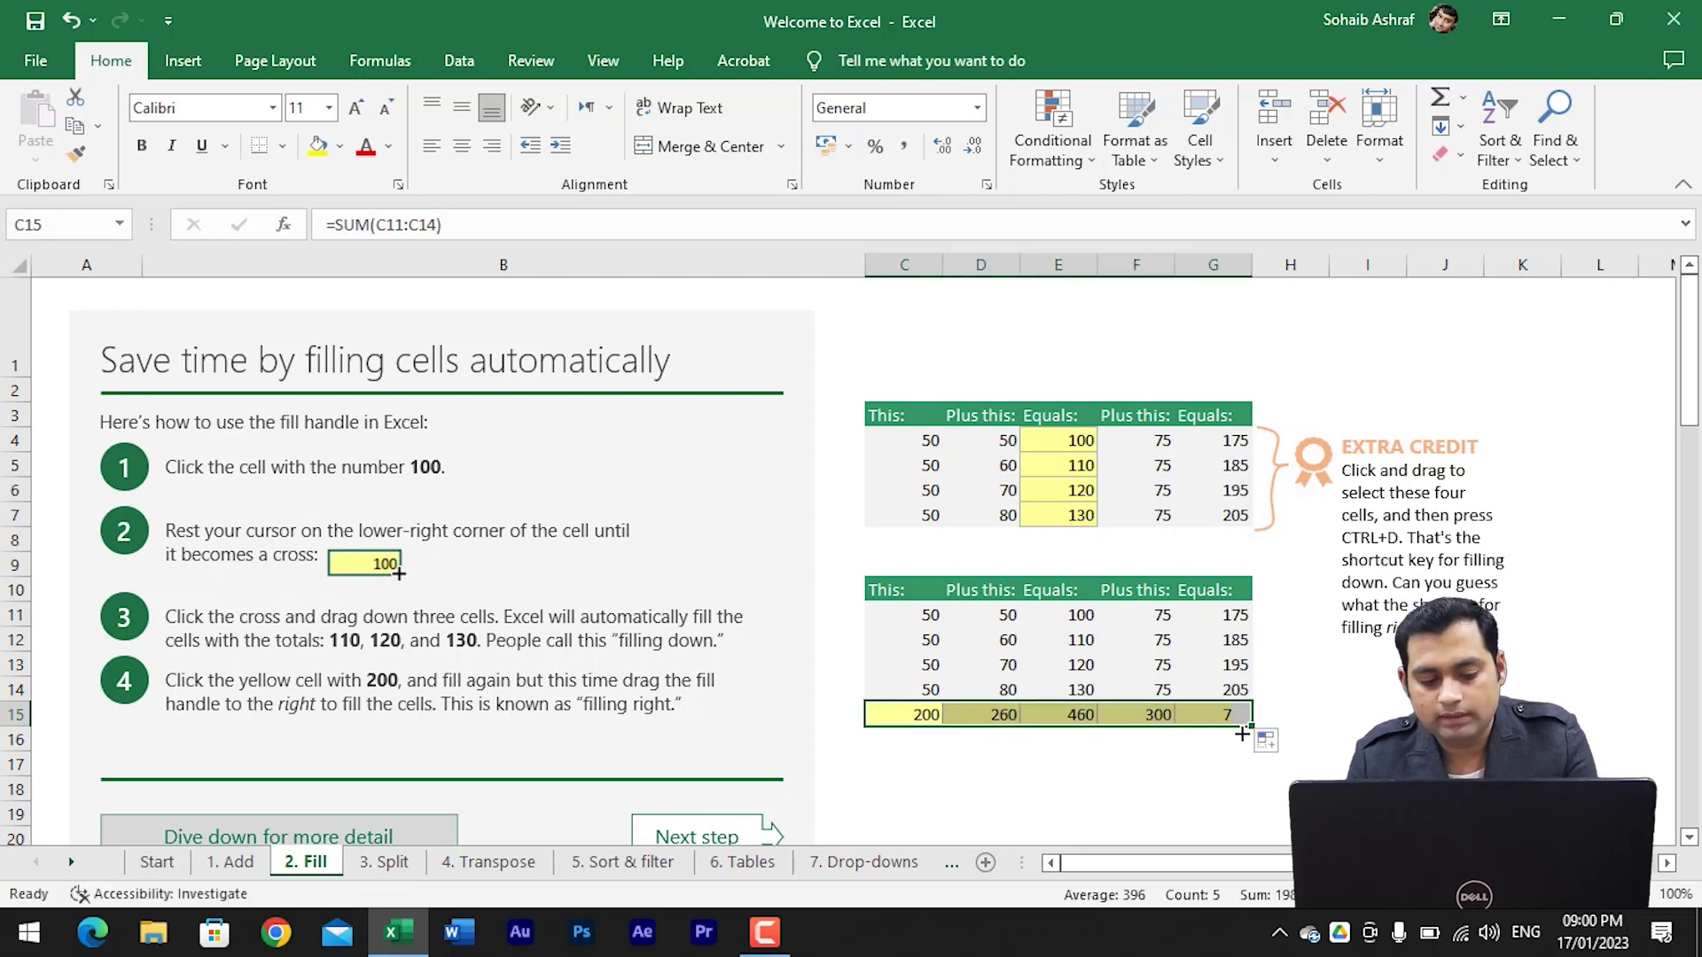
pyautogui.hotkey('ctrl', 'z')
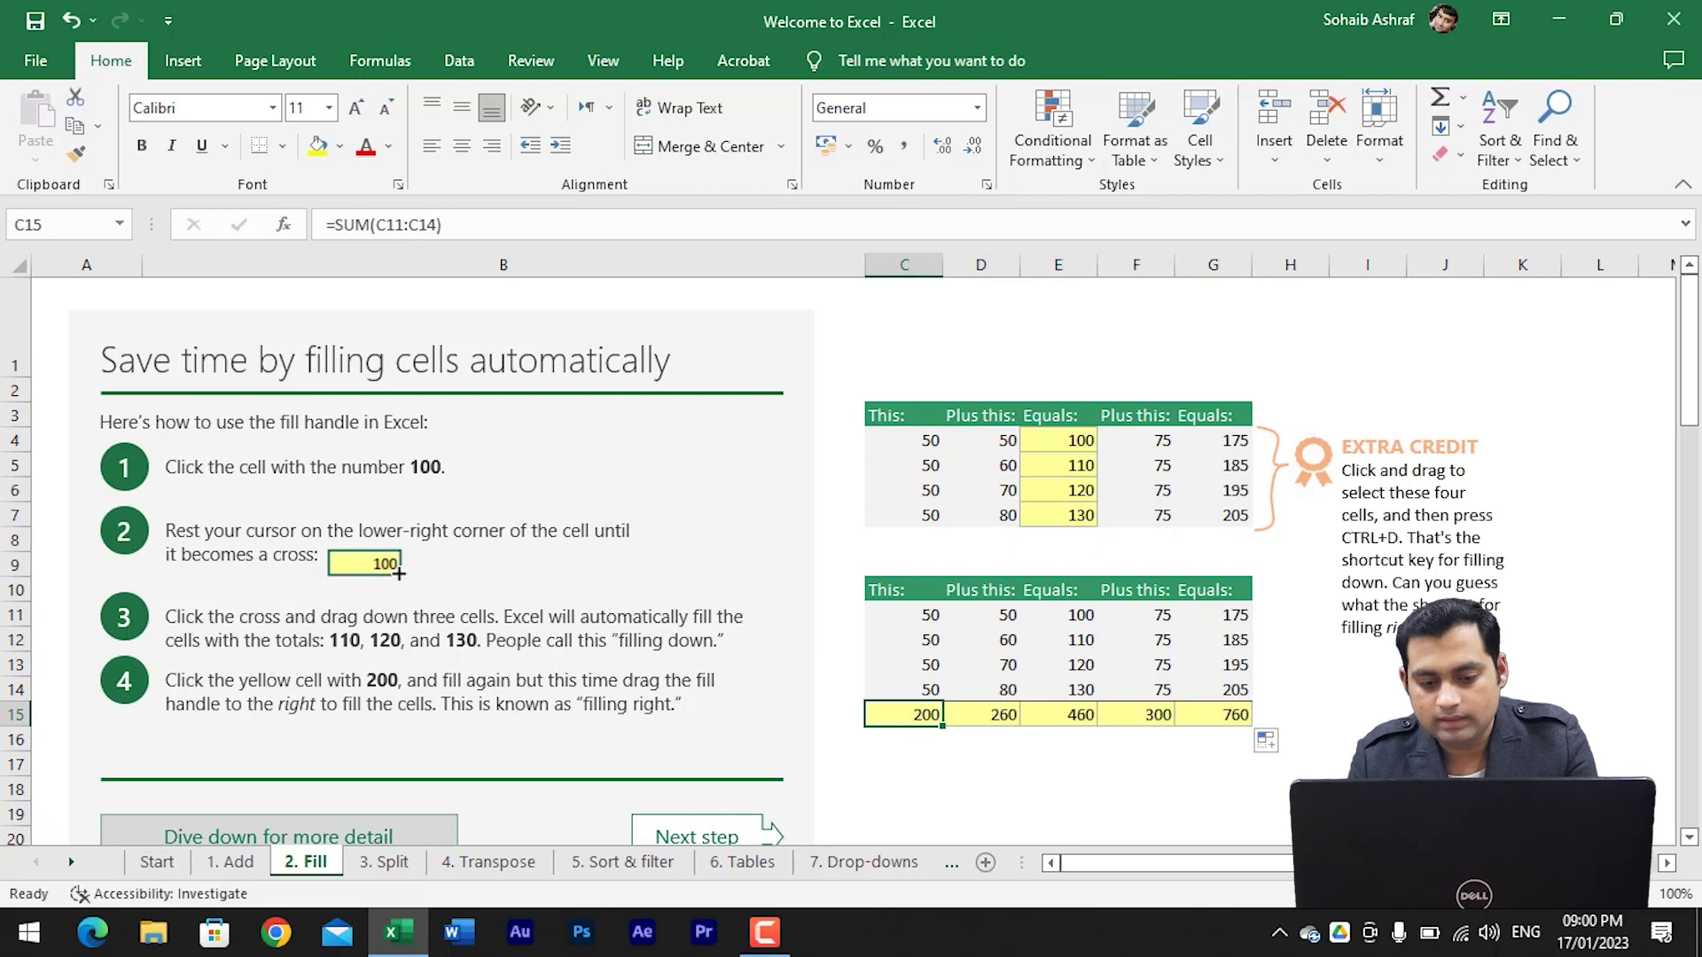
pyautogui.press('F2')
pyautogui.press('Tab')
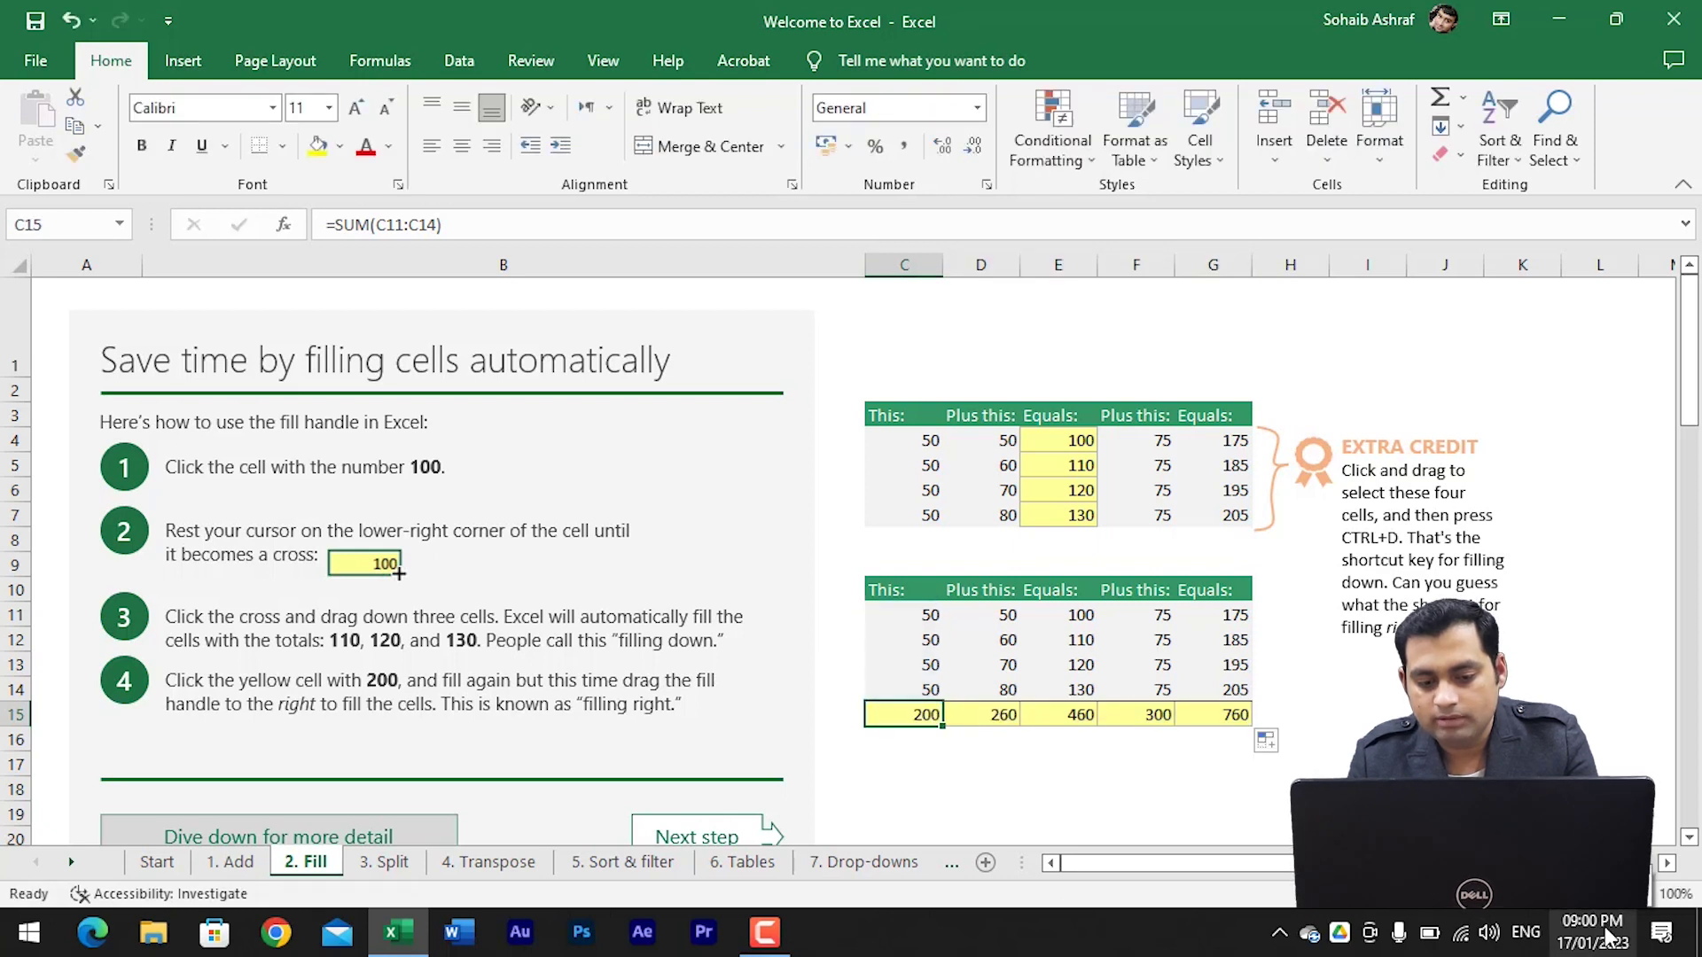
# - Check the filled totals in D15 through G15 (260, 460, 300, 760)
pyautogui.hotkey('ctrl', 'r')
pyautogui.press('F2')
pyautogui.press('Escape')
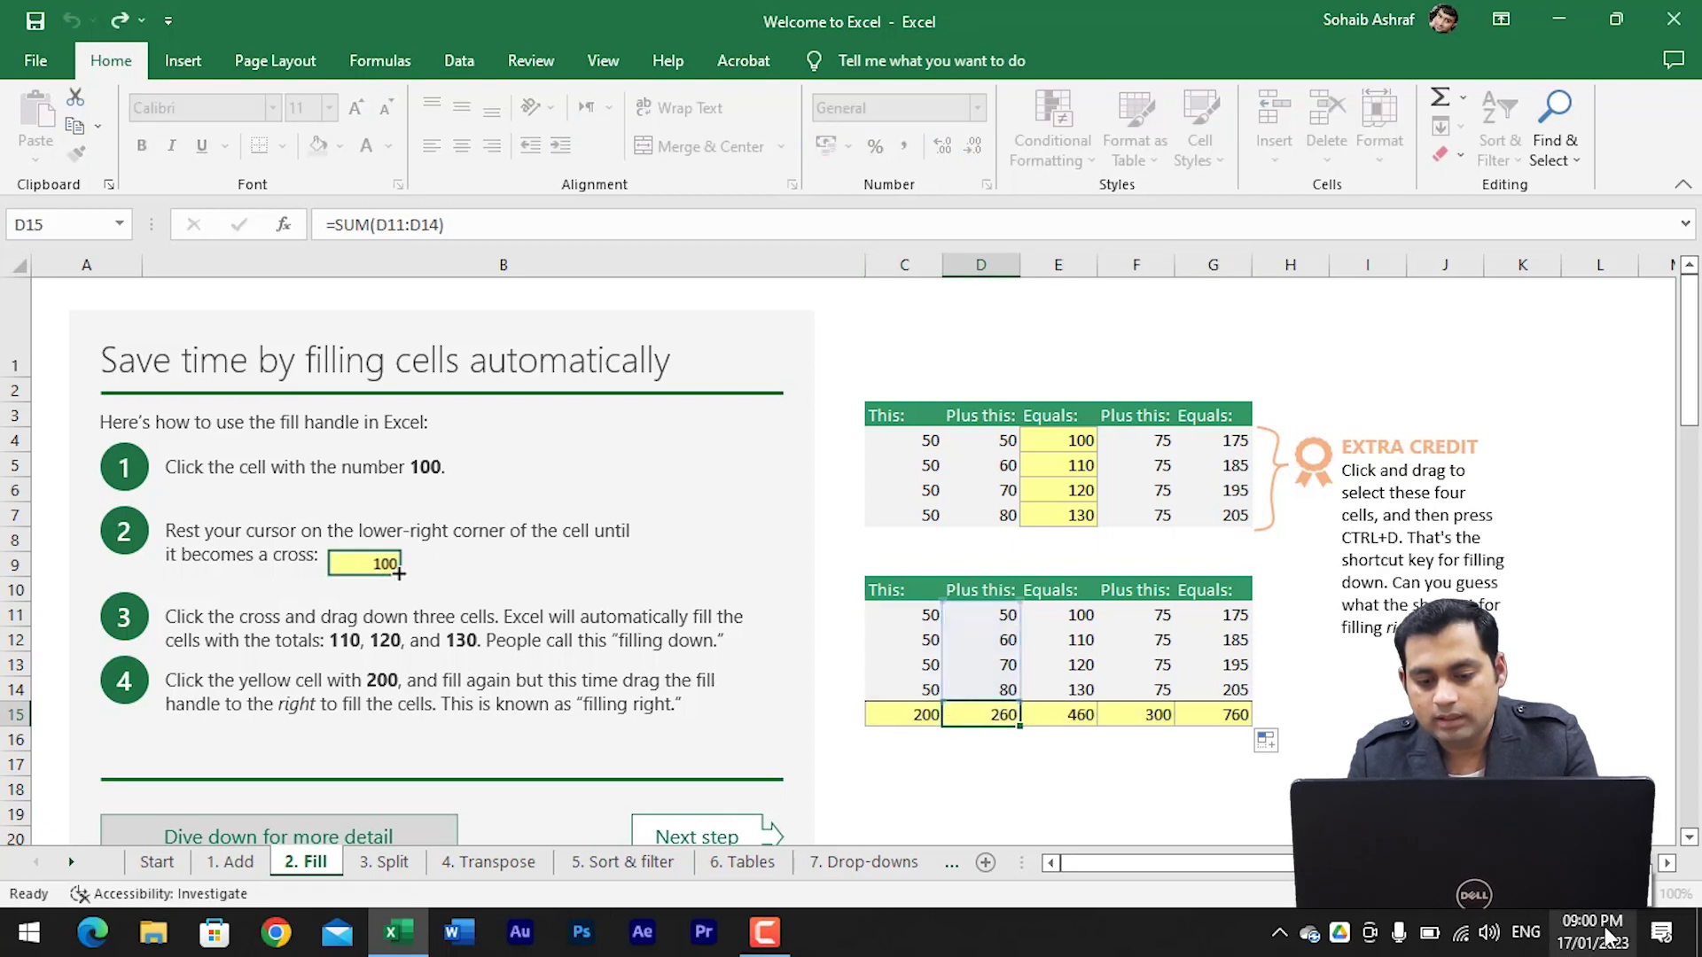
pyautogui.press('Tab')
pyautogui.press('F2')
pyautogui.press('Tab')
pyautogui.press('F2')
pyautogui.press('Escape')
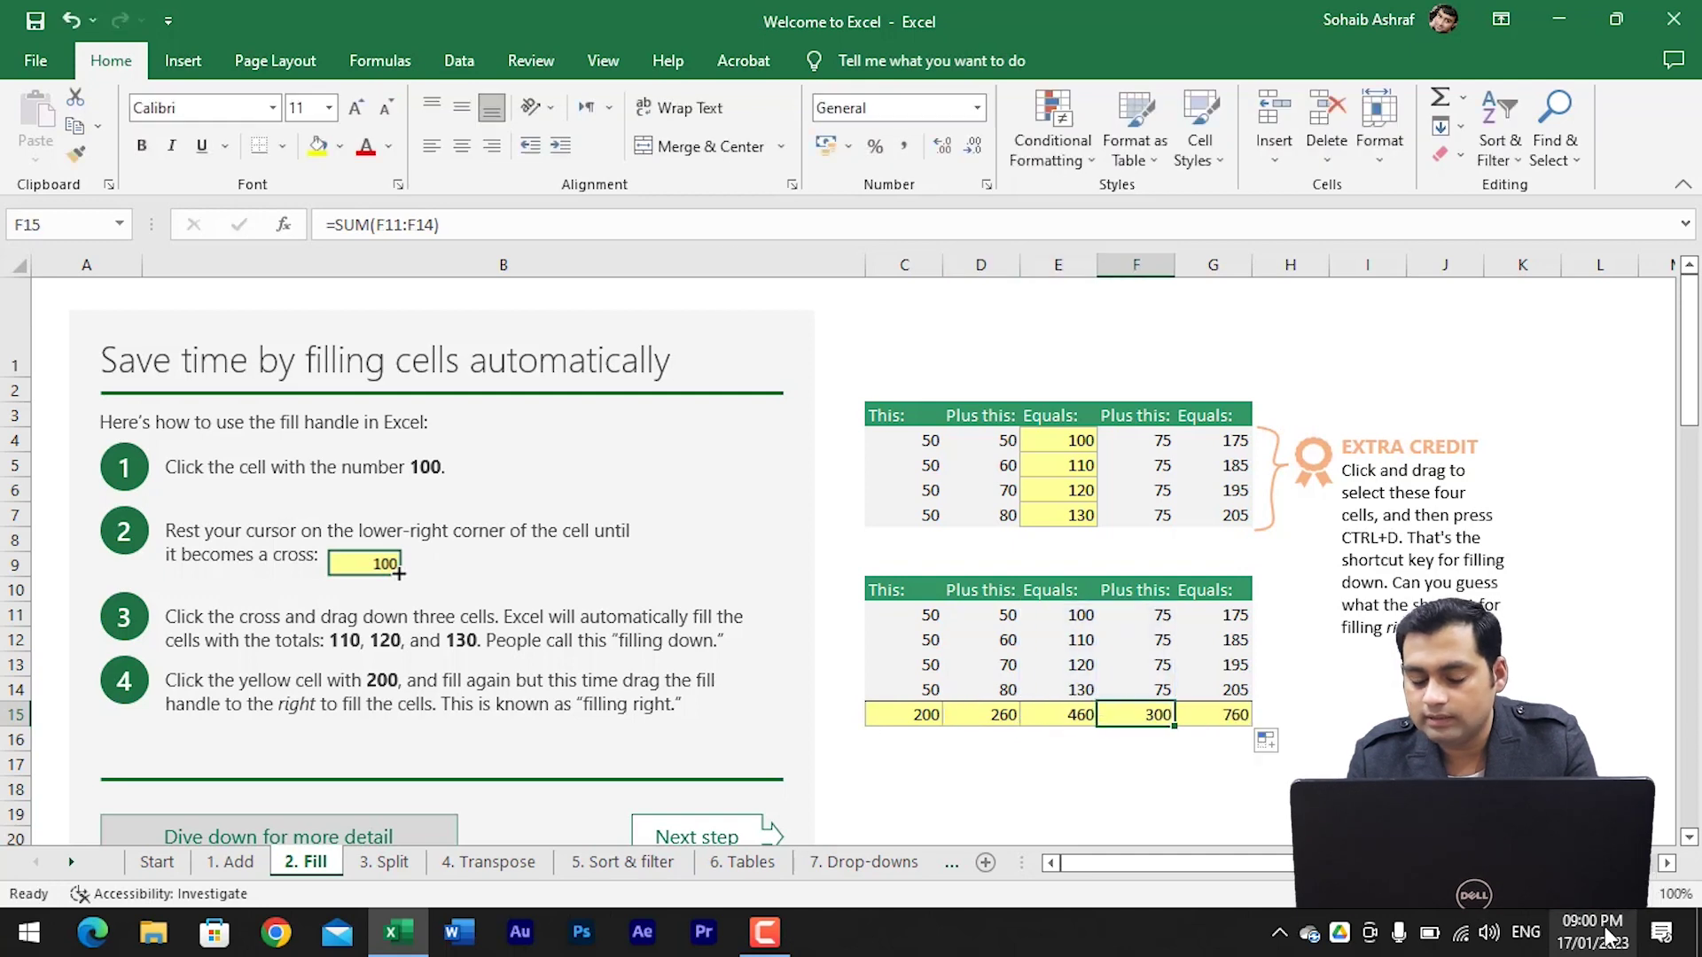
pyautogui.press('Tab')
pyautogui.press('F2')
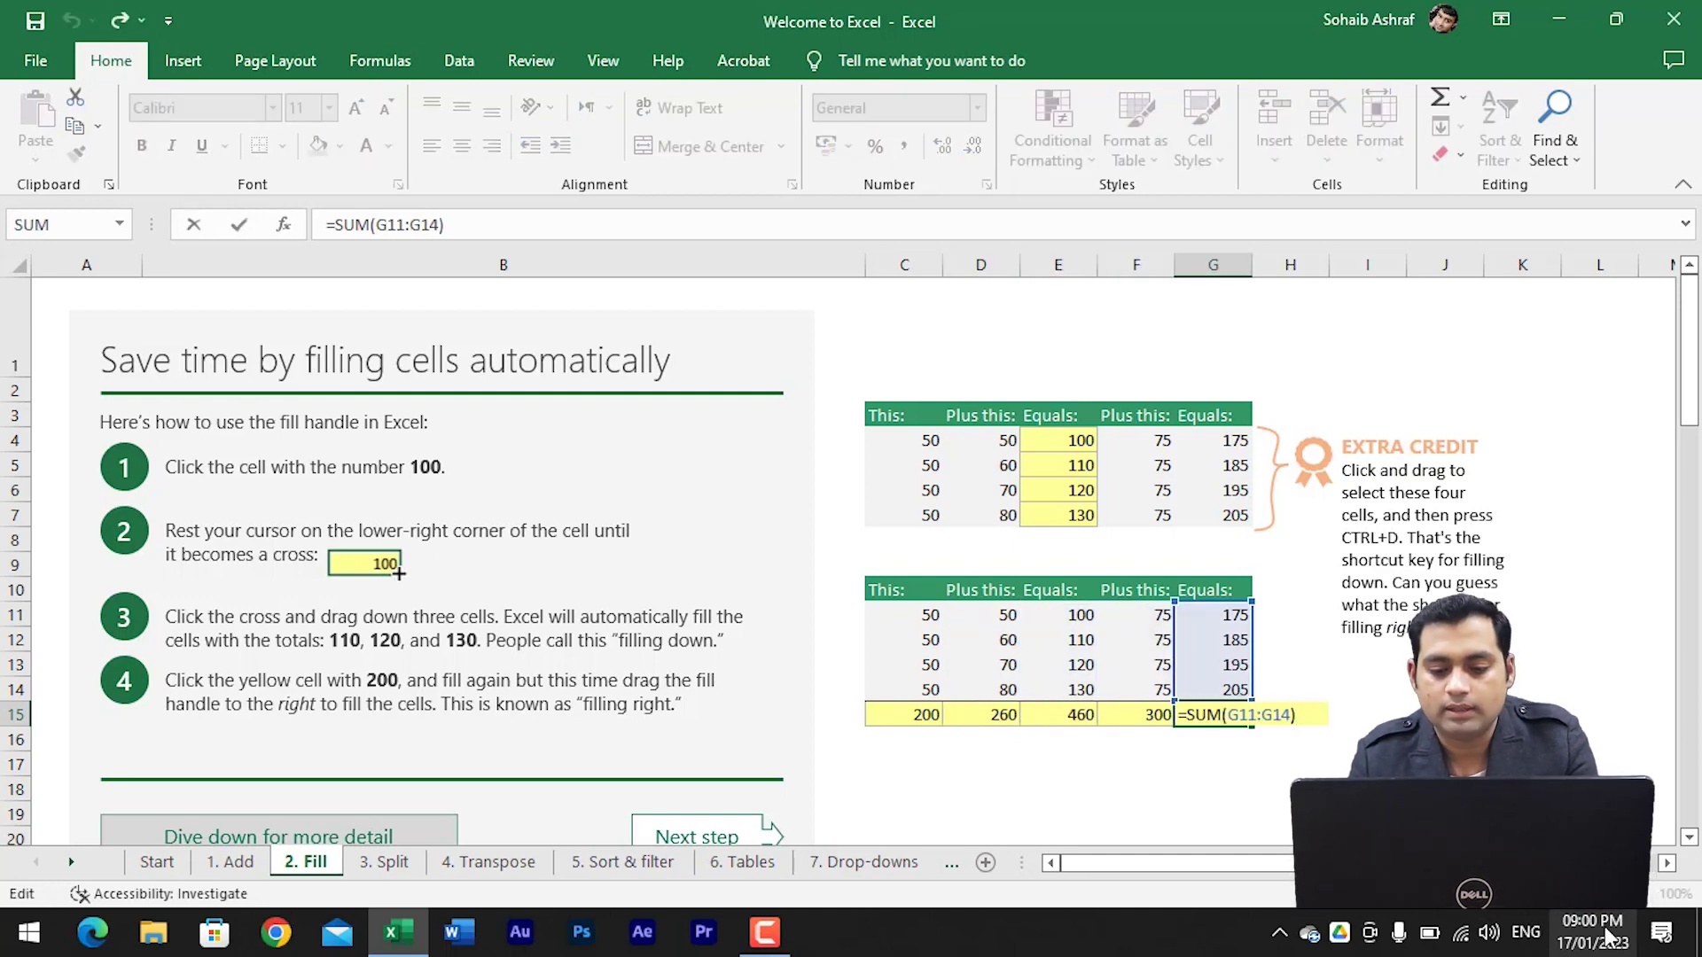
pyautogui.press('Escape')
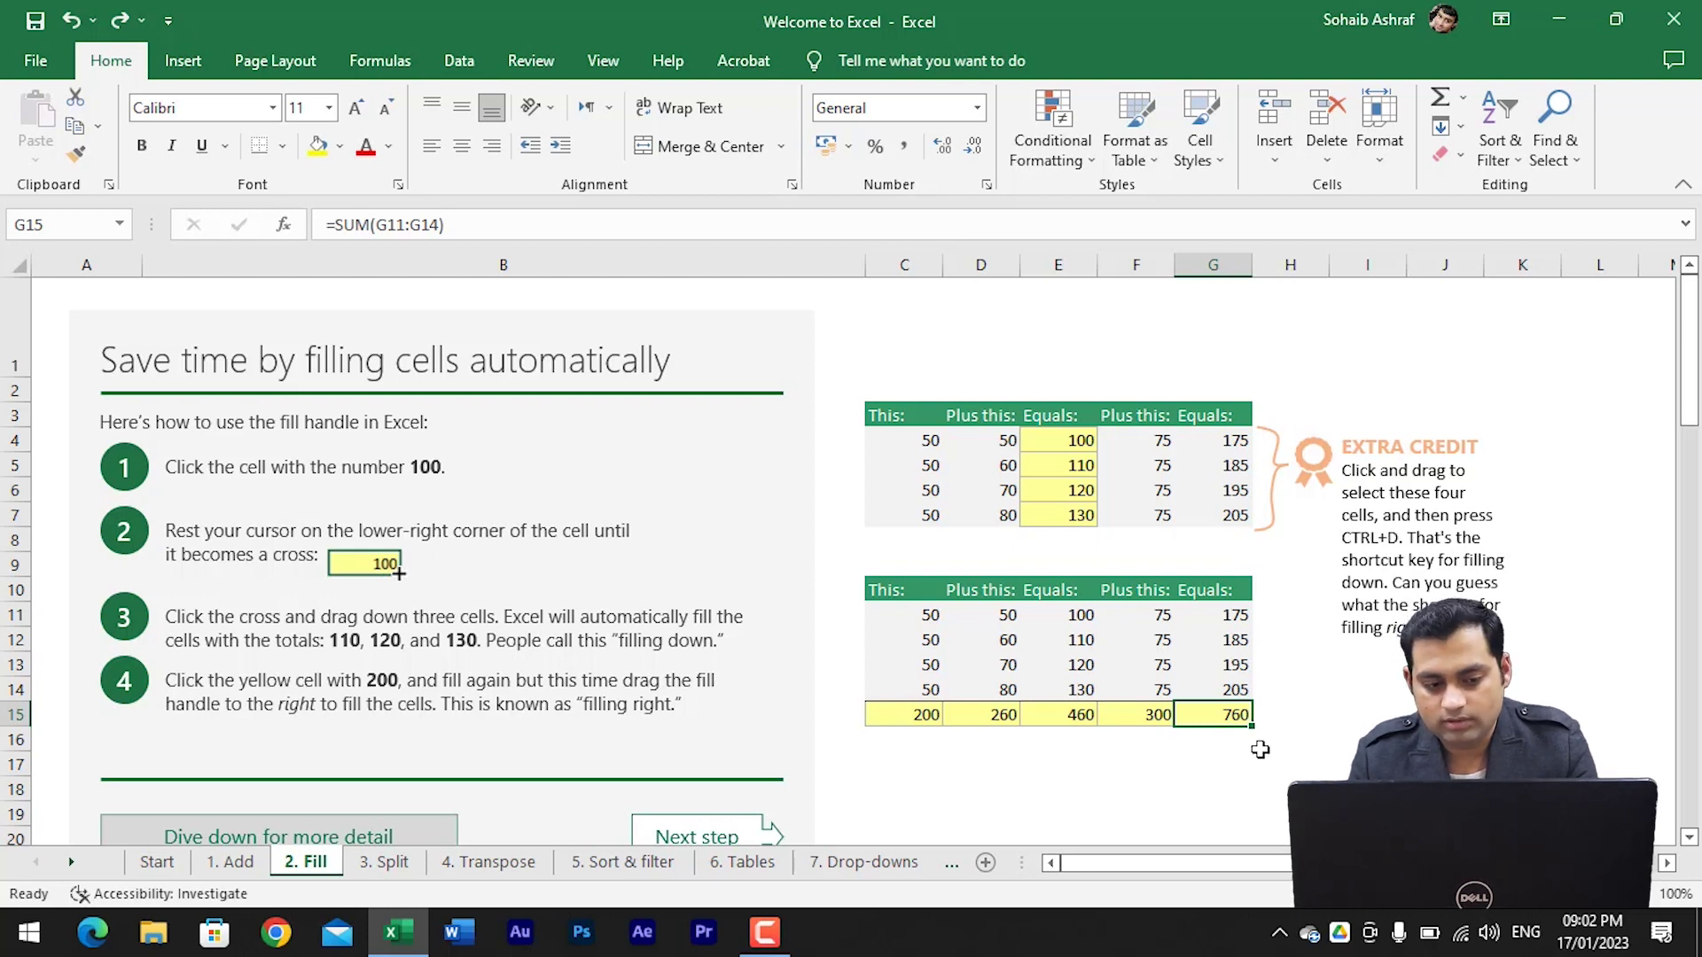
# - Undo the earlier fills and fill E4:E7 down with Ctrl+D to show 100–130
pyautogui.hotkey('ctrl', 'z')
pyautogui.hotkey('ctrl', 'z')
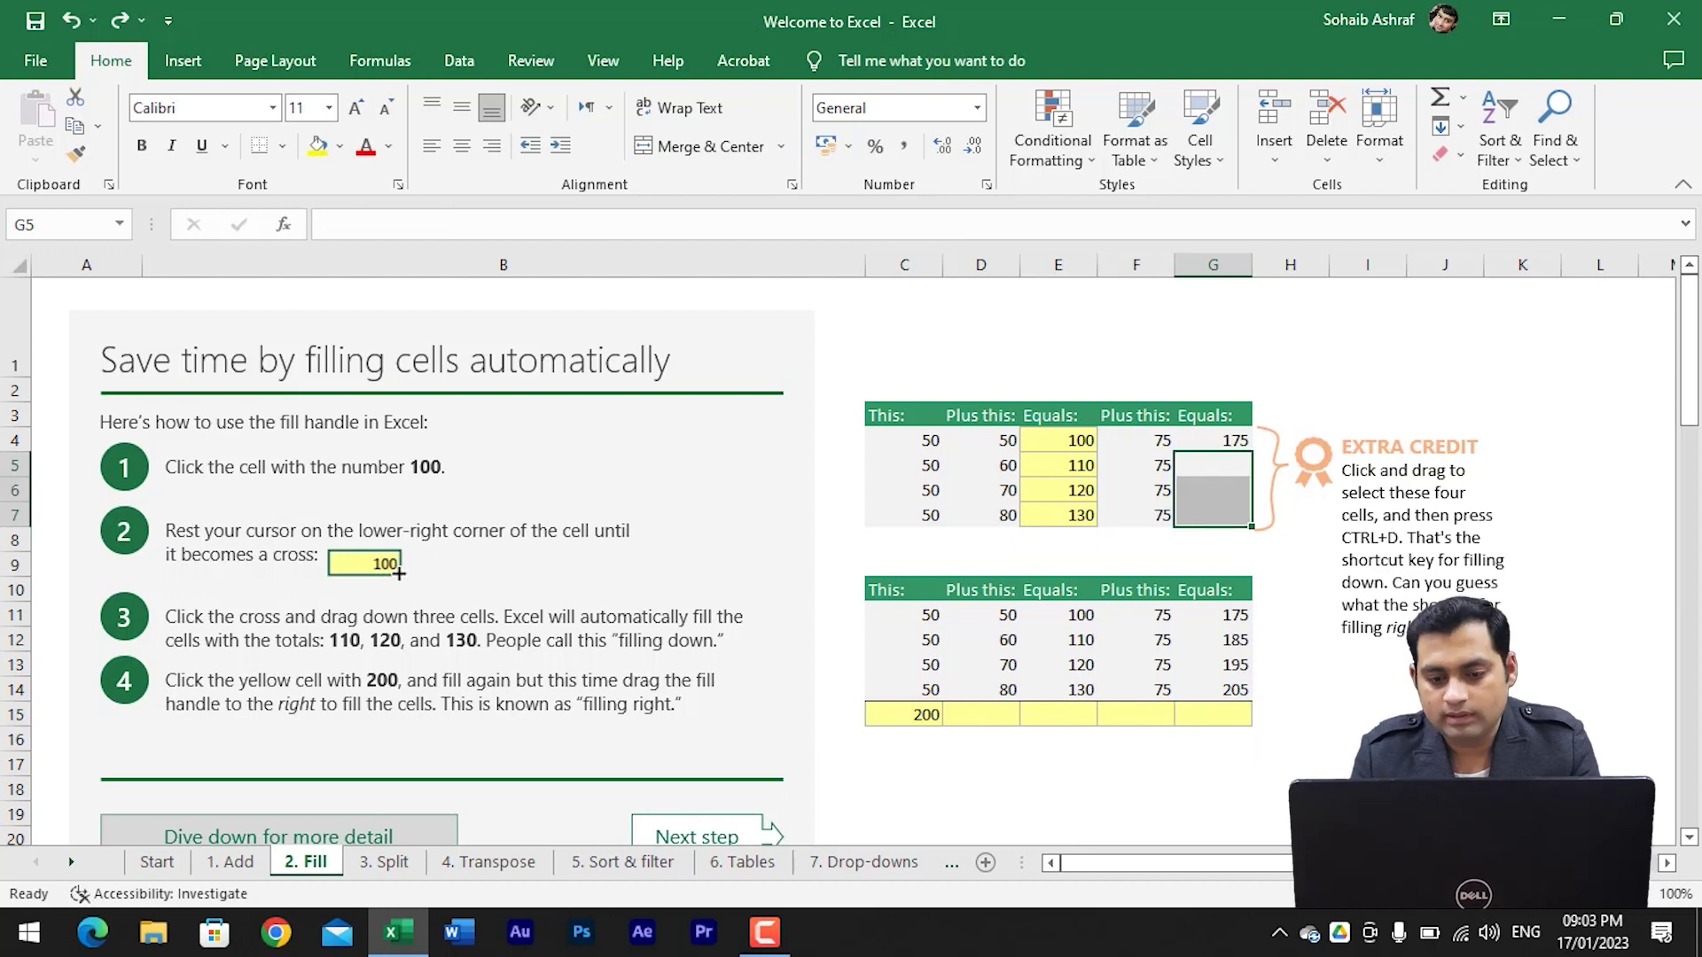
pyautogui.hotkey('ctrl', 'z')
pyautogui.moveTo(1058, 440); pyautogui.dragTo(1058, 515)
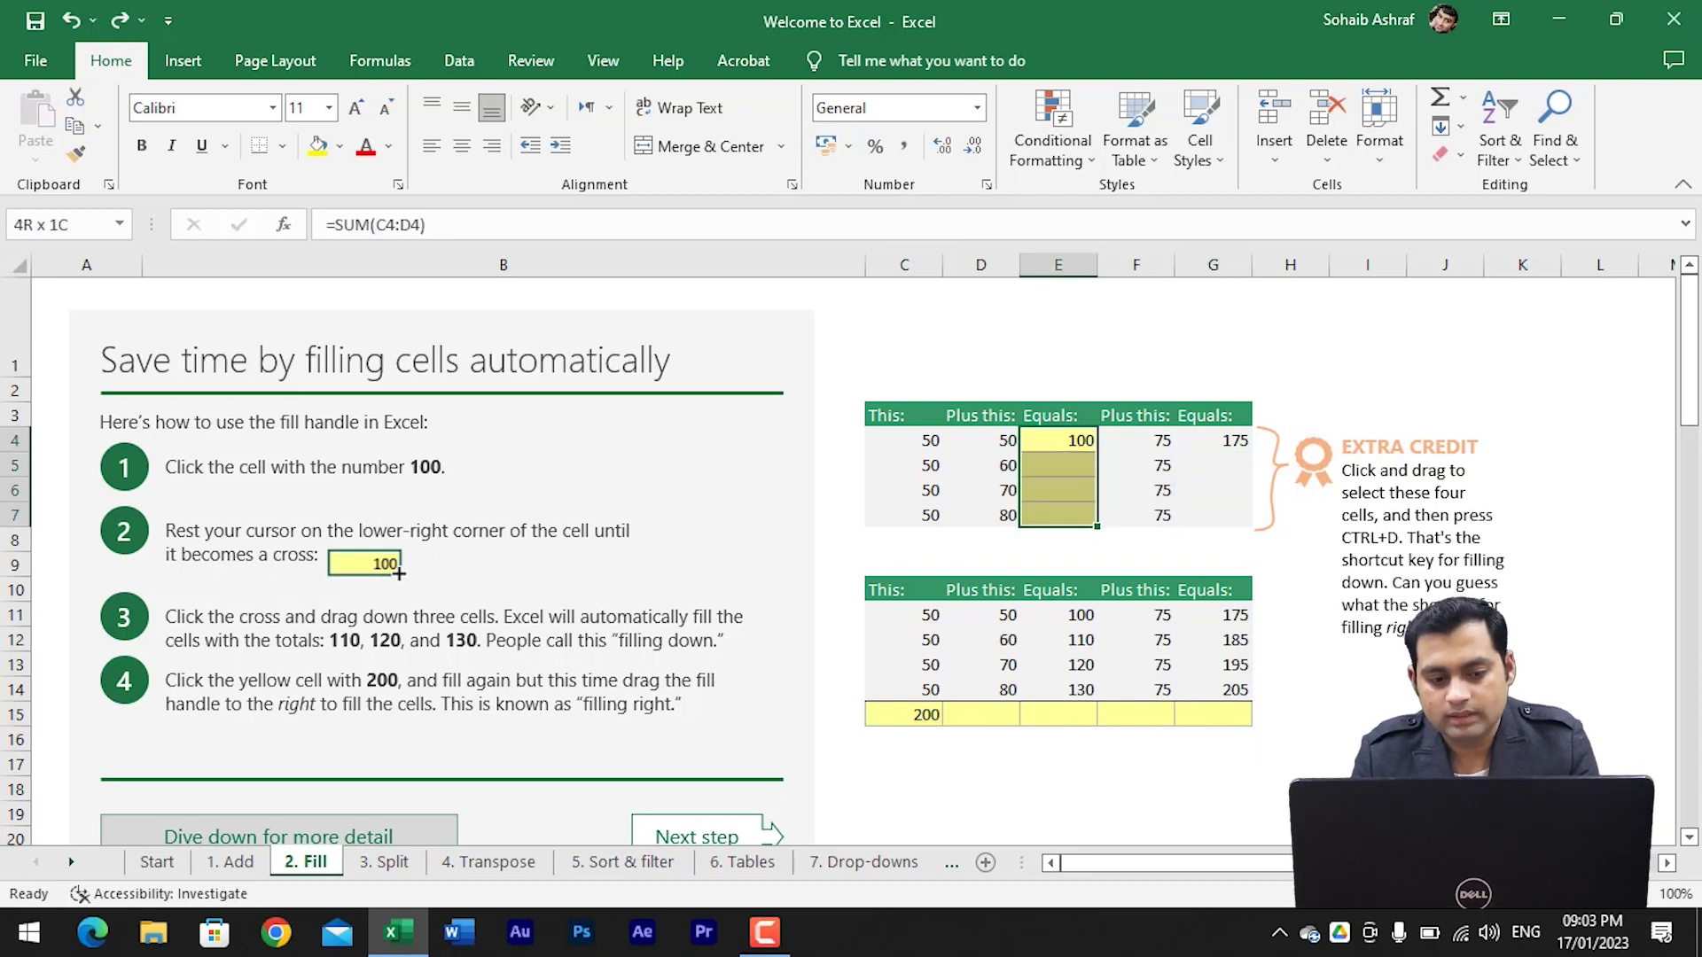
pyautogui.hotkey('ctrl', 'd')
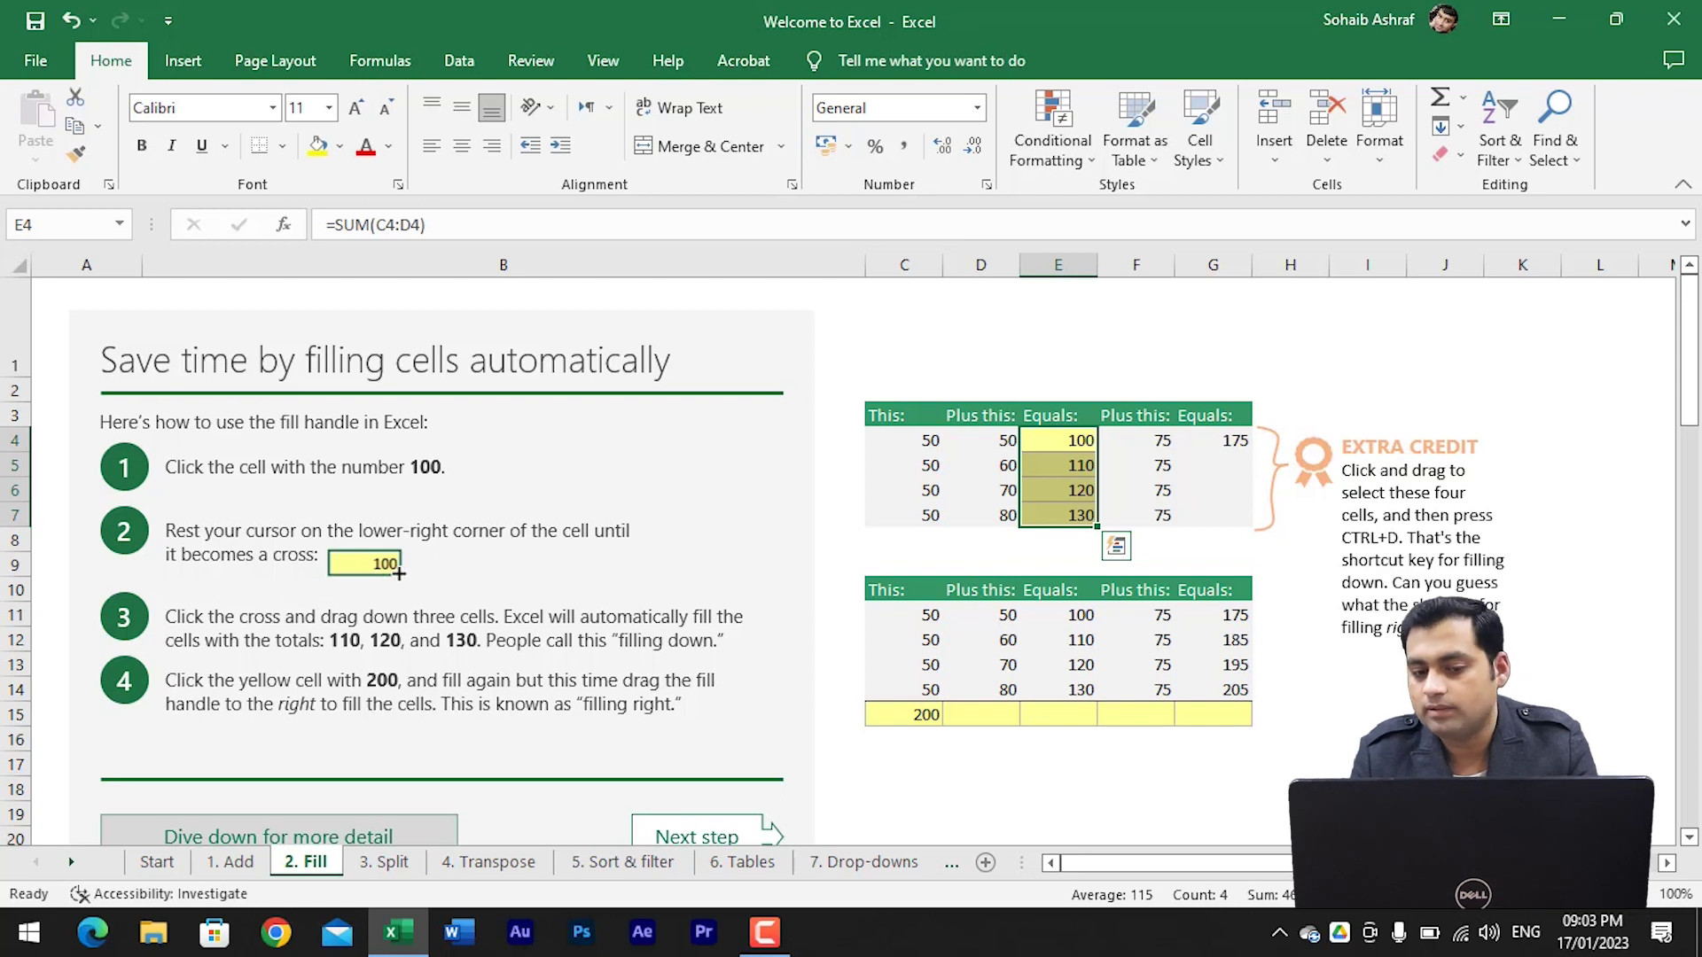
# - Fill the G4 sum down G4:G7 with Ctrl+D to show 175–205
pyautogui.press('Down')
pyautogui.press('Down')
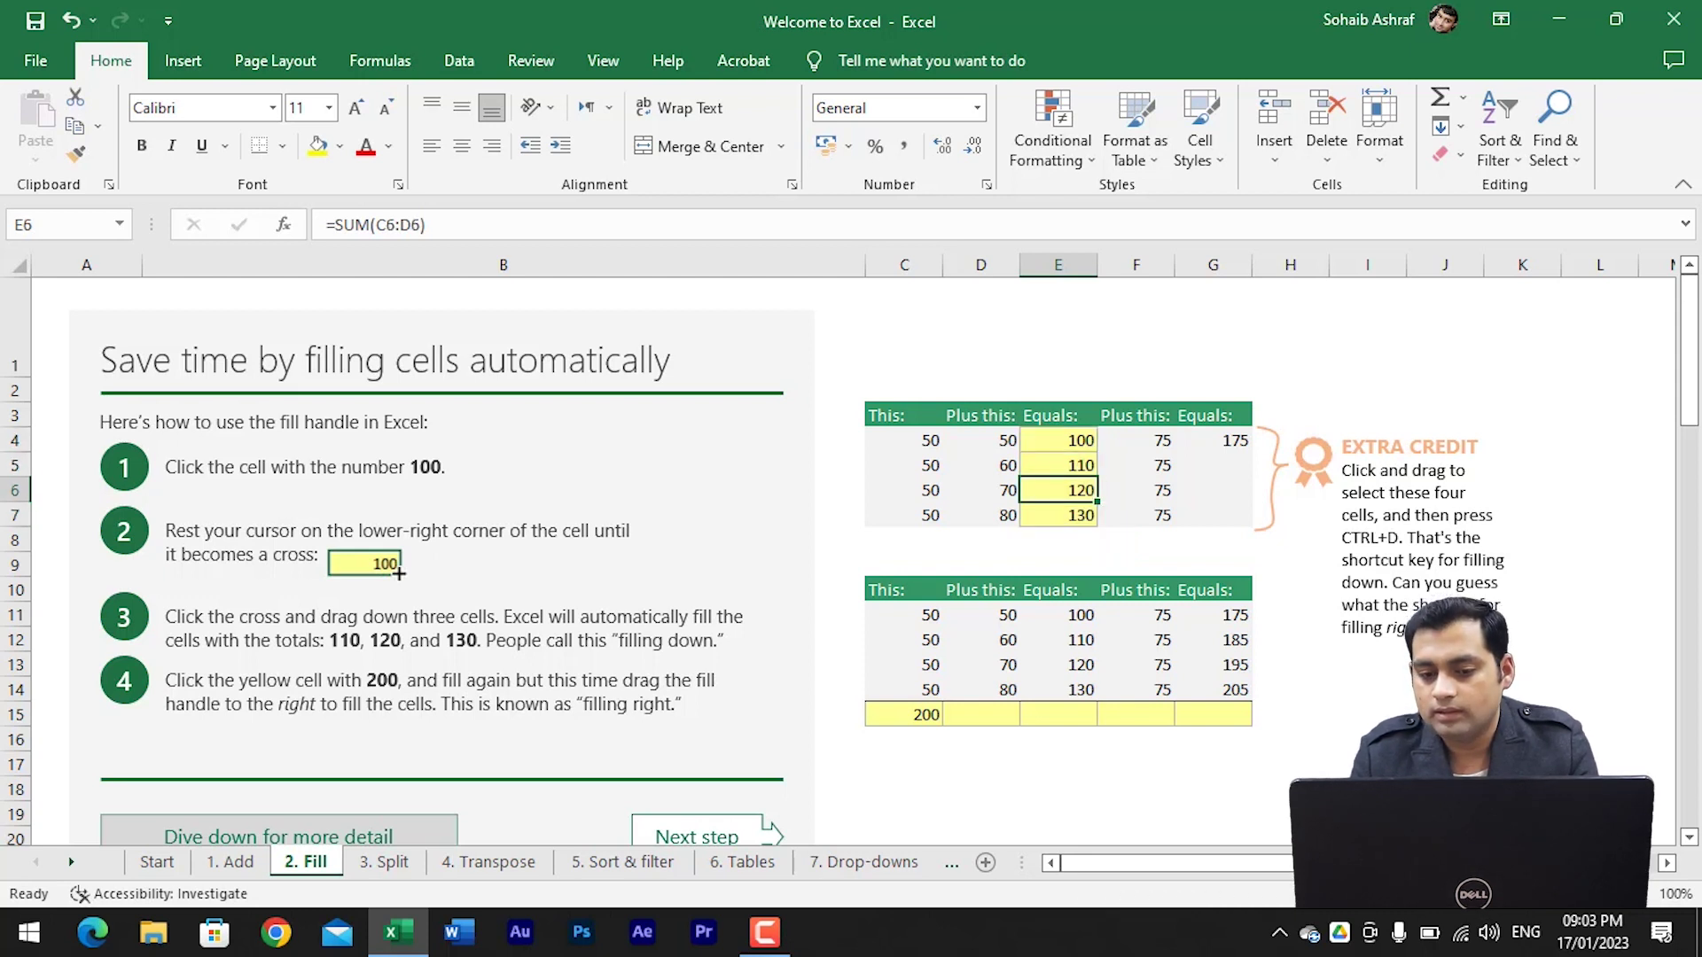
pyautogui.press('Up')
pyautogui.press('Right')
pyautogui.press('Up')
pyautogui.press('Right')
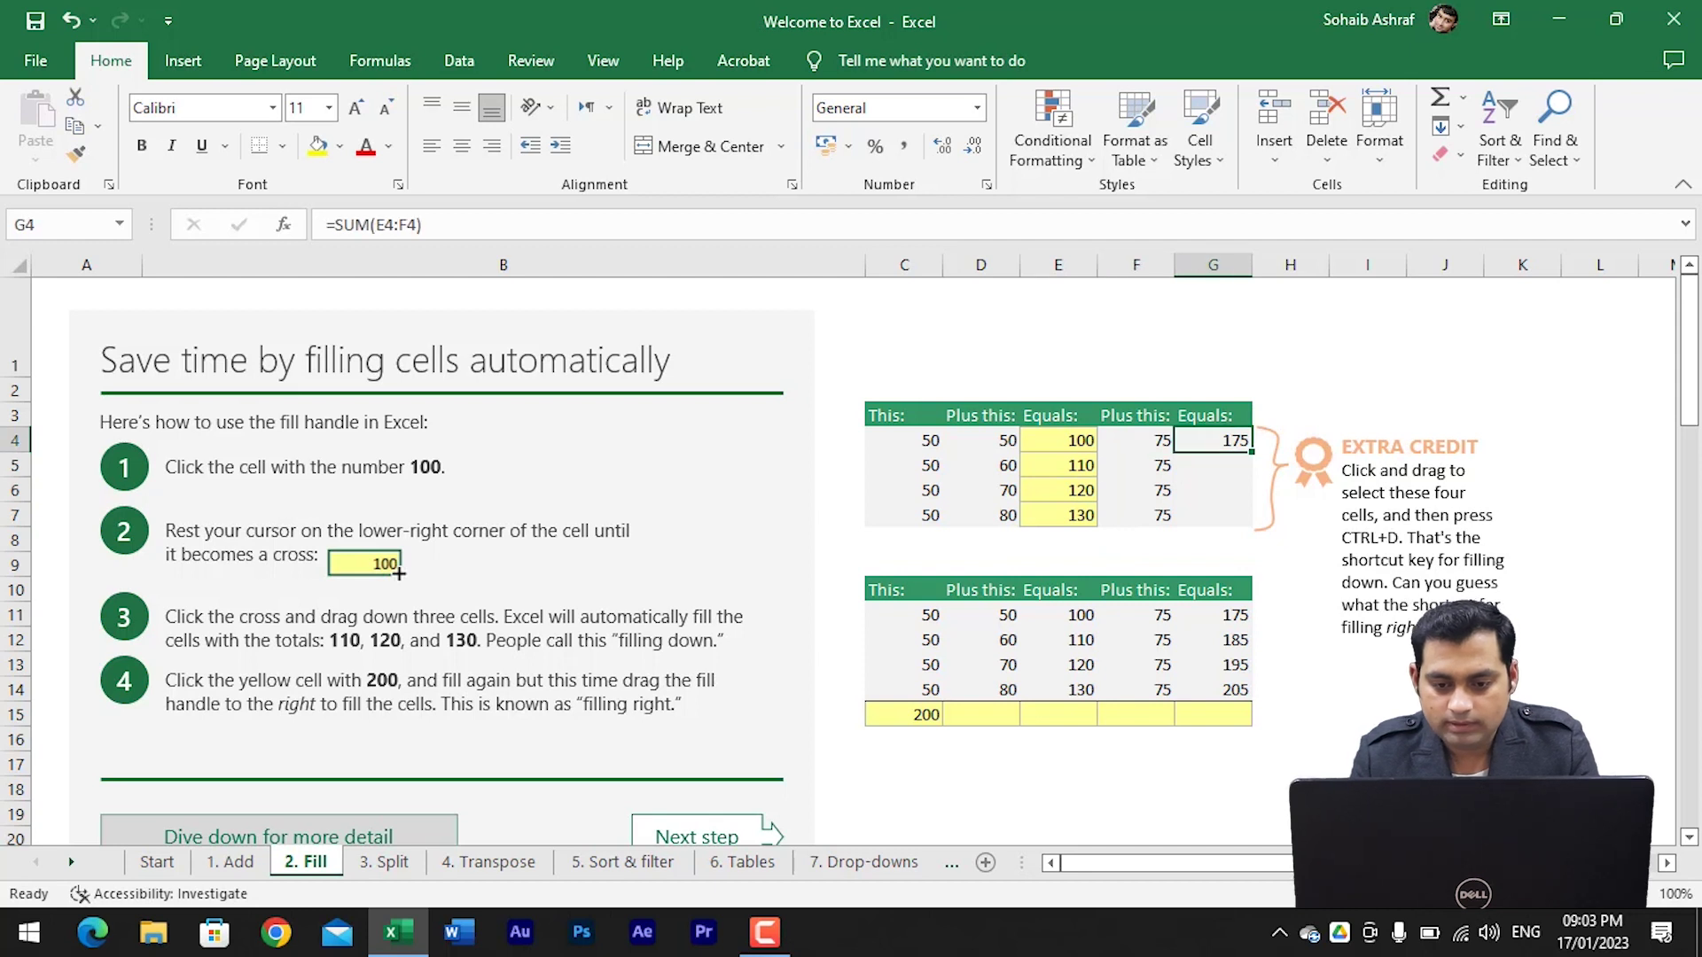
pyautogui.hotkey('shift', 'Down')
pyautogui.hotkey('shift', 'Down')
pyautogui.hotkey('shift', 'Down')
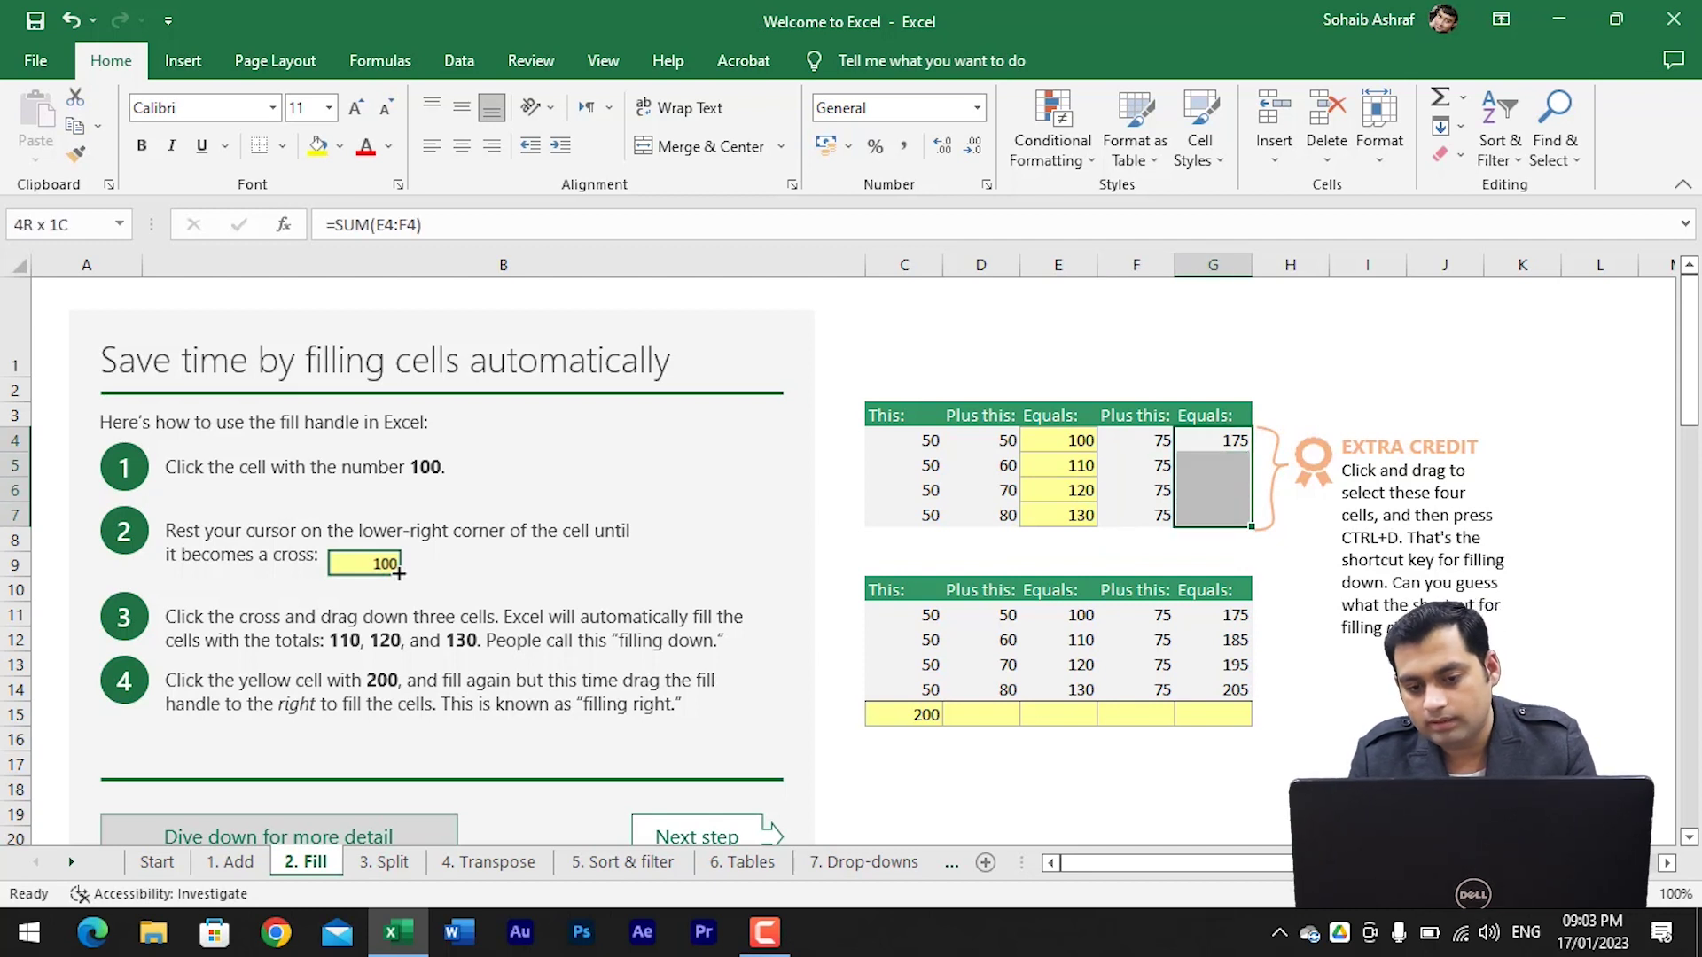
pyautogui.hotkey('ctrl', 'd')
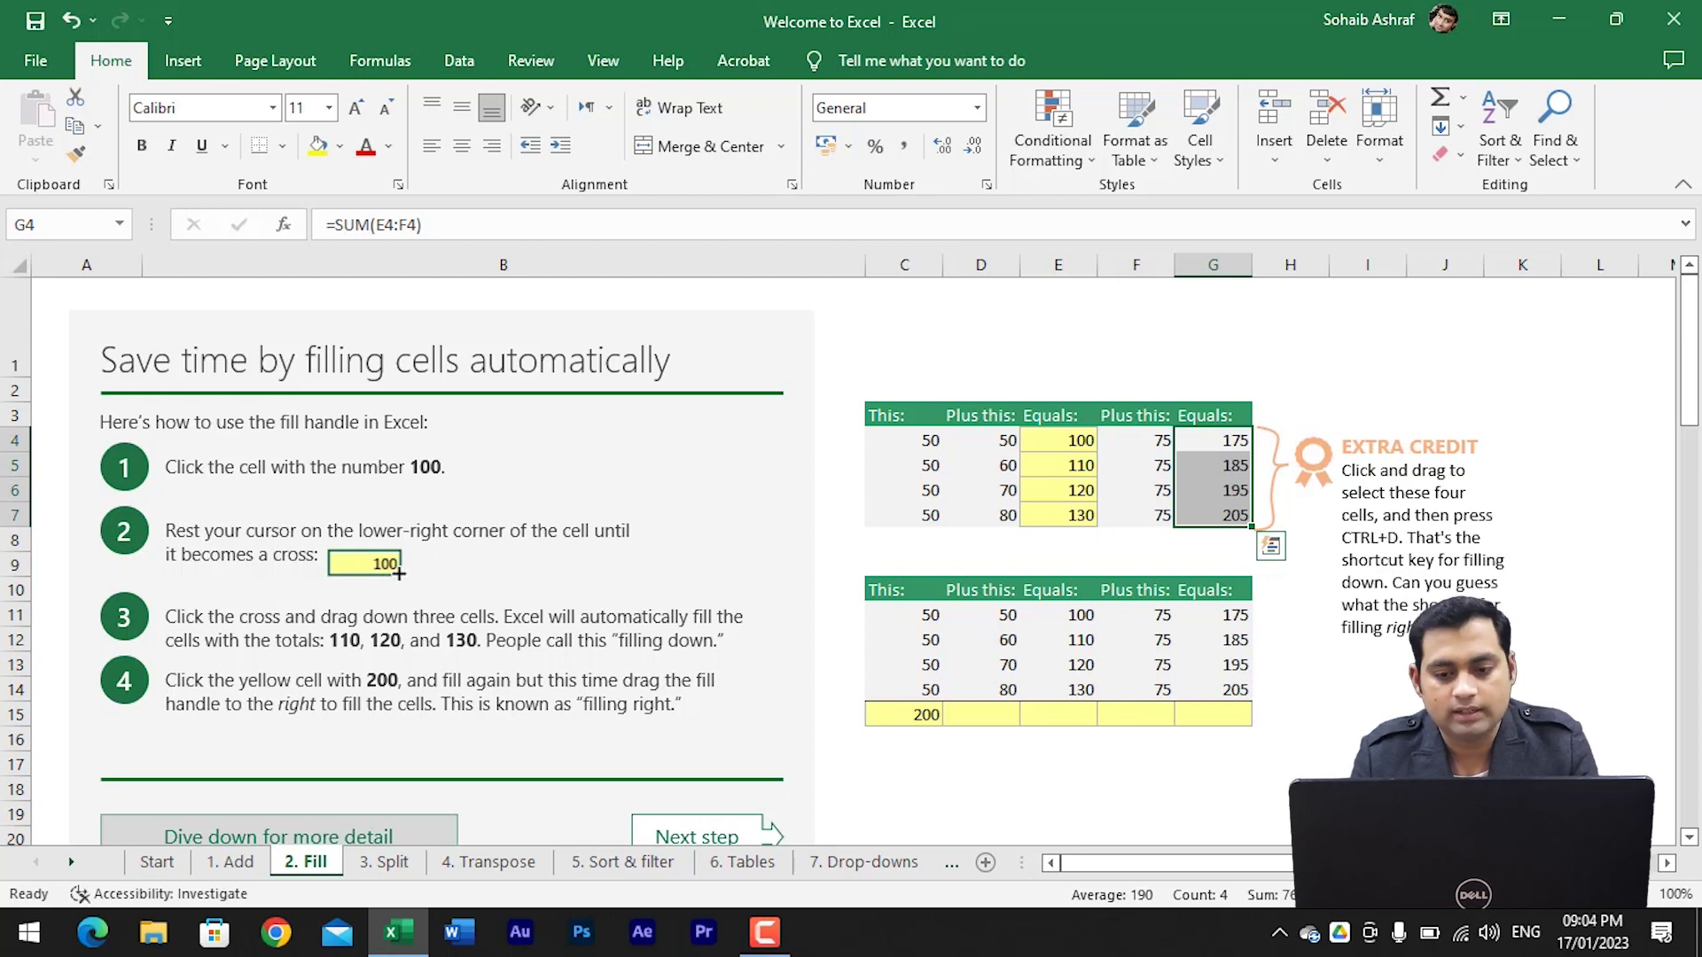
# - Fill C15's total right across C15:G15 with Ctrl+R, giving 260, 460, 300, 760
pyautogui.moveTo(904, 714); pyautogui.dragTo(1213, 714)
pyautogui.hotkey('ctrl', 'r')
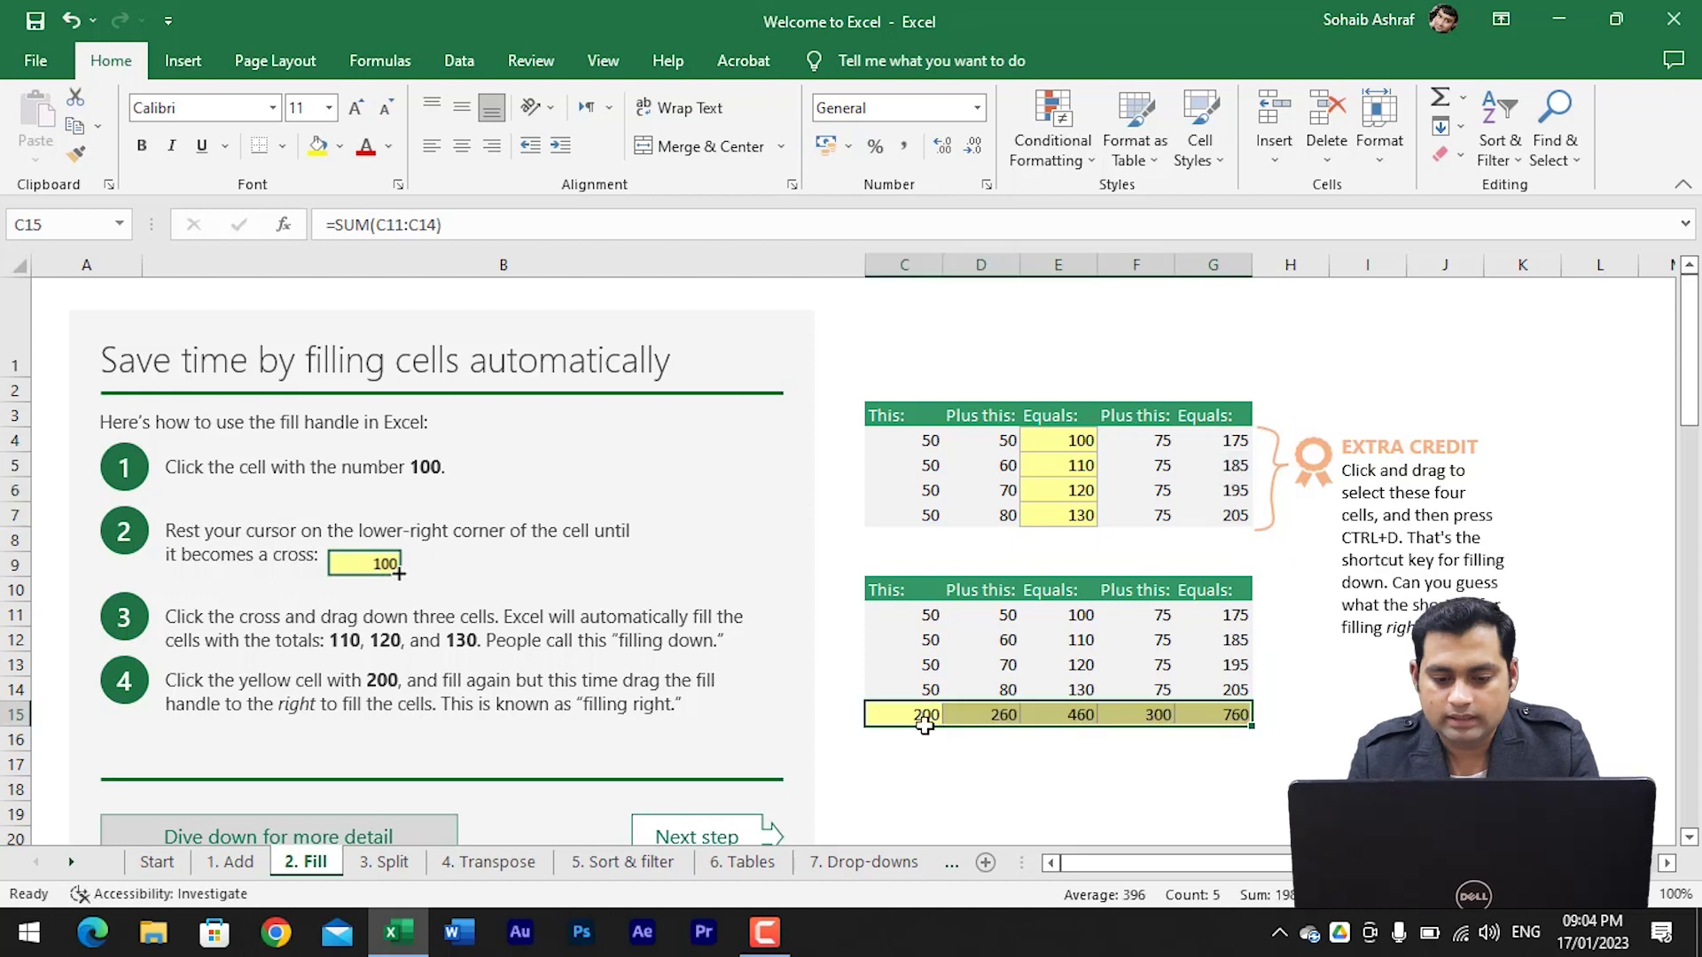
pyautogui.hotkey('ctrl', 'z')
pyautogui.click(925, 725)
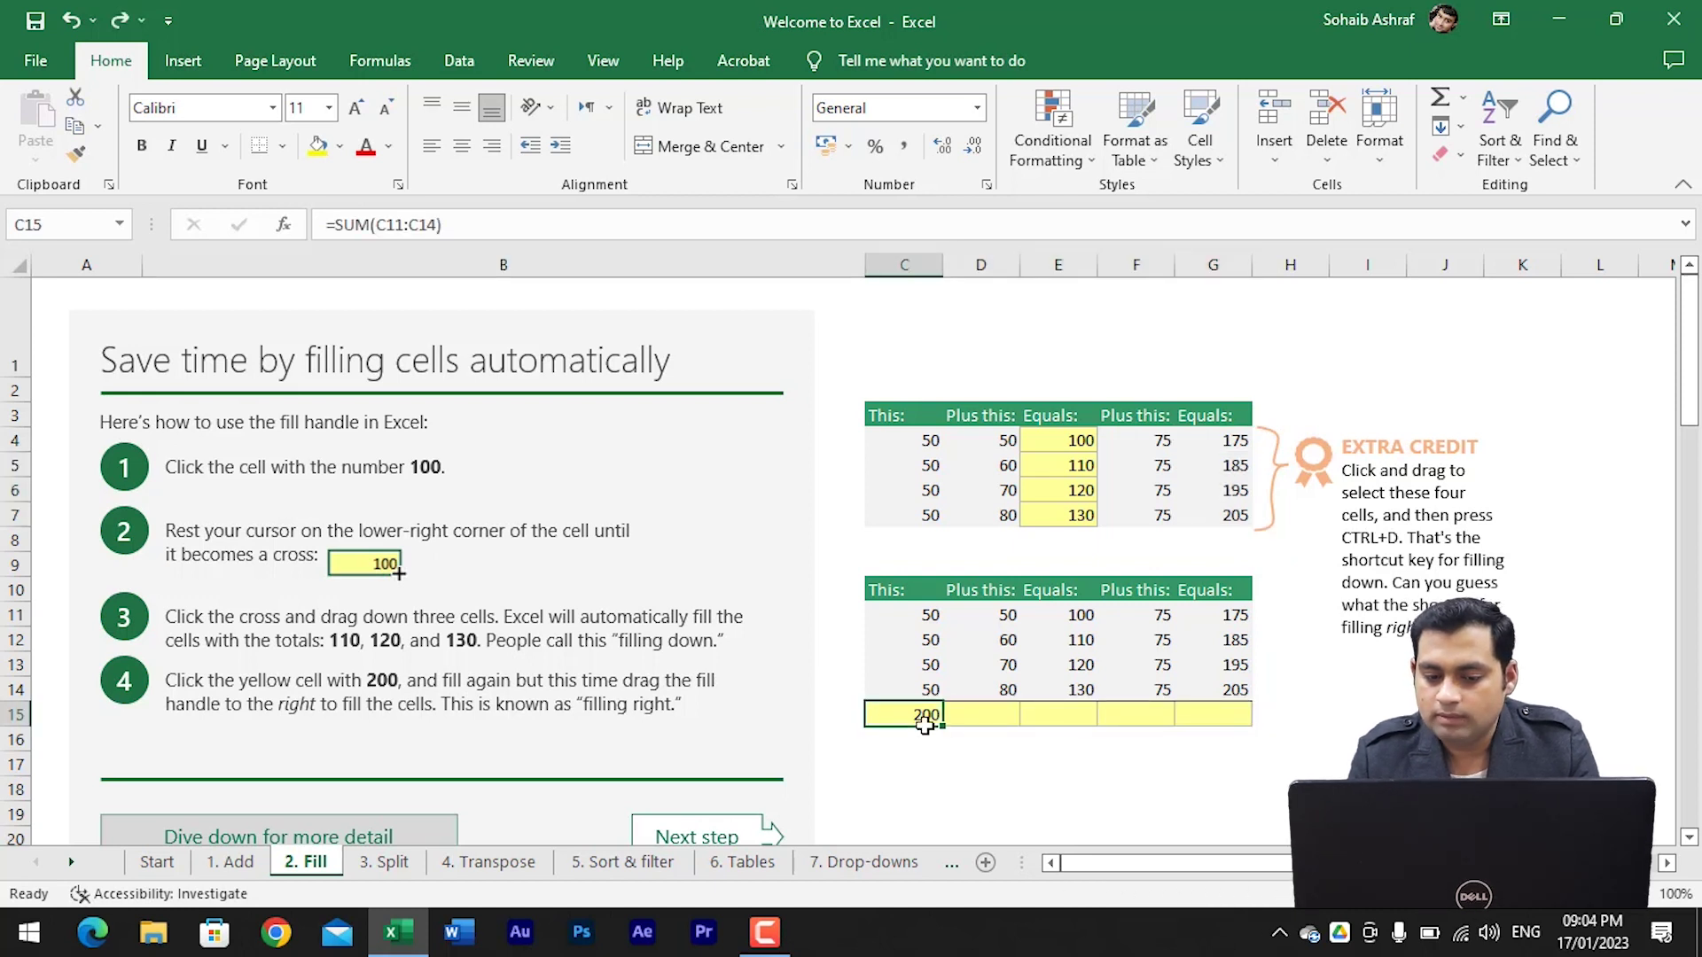
pyautogui.hotkey('shift', 'Right')
pyautogui.hotkey('shift', 'Right')
pyautogui.hotkey('shift', 'Right')
pyautogui.hotkey('shift', 'Right')
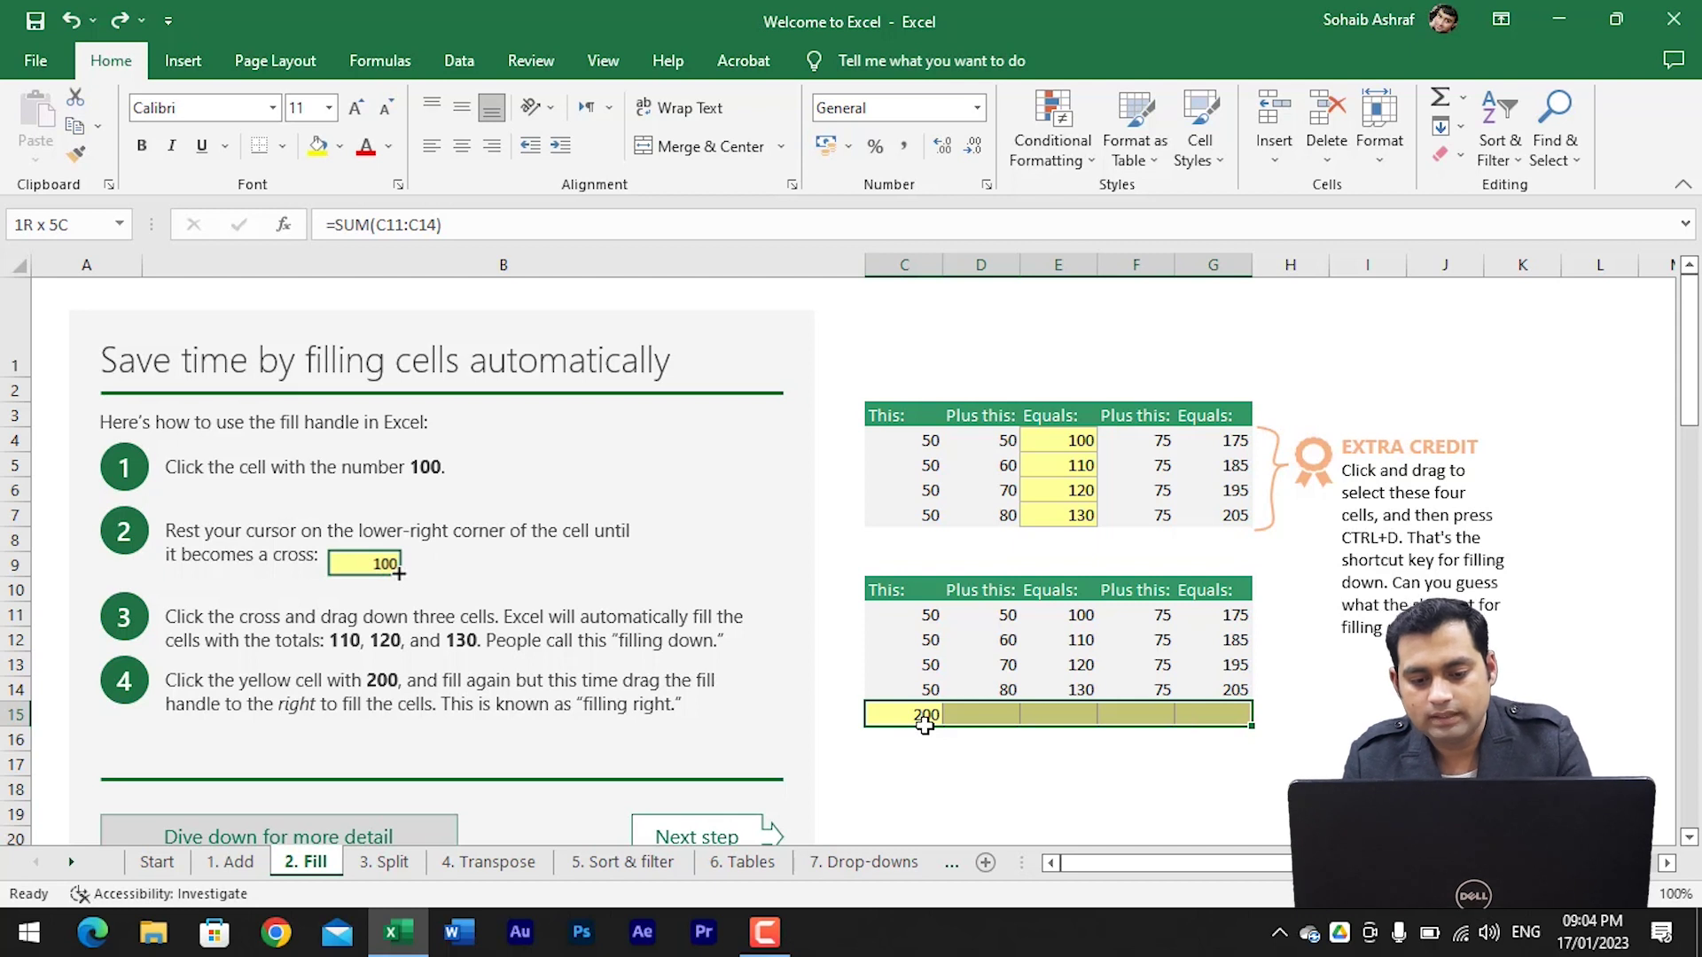
pyautogui.hotkey('ctrl', 'r')
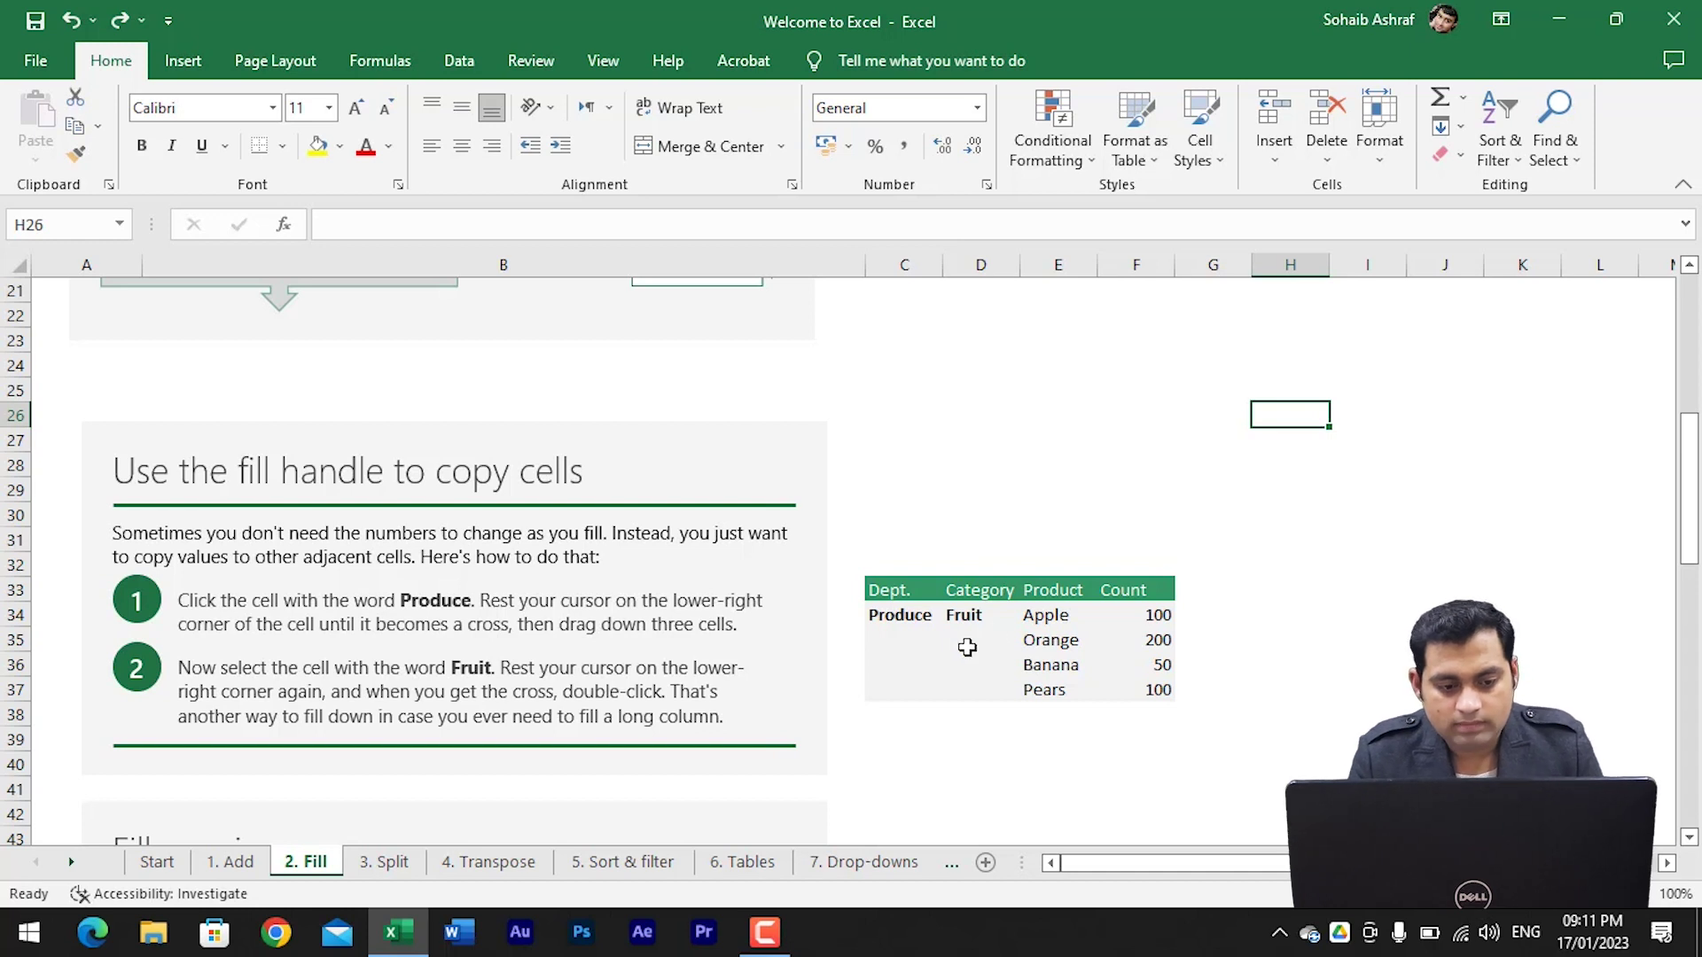
# - Copy Produce down C34:C37 and Fruit down D34:D37
pyautogui.click(888, 611)
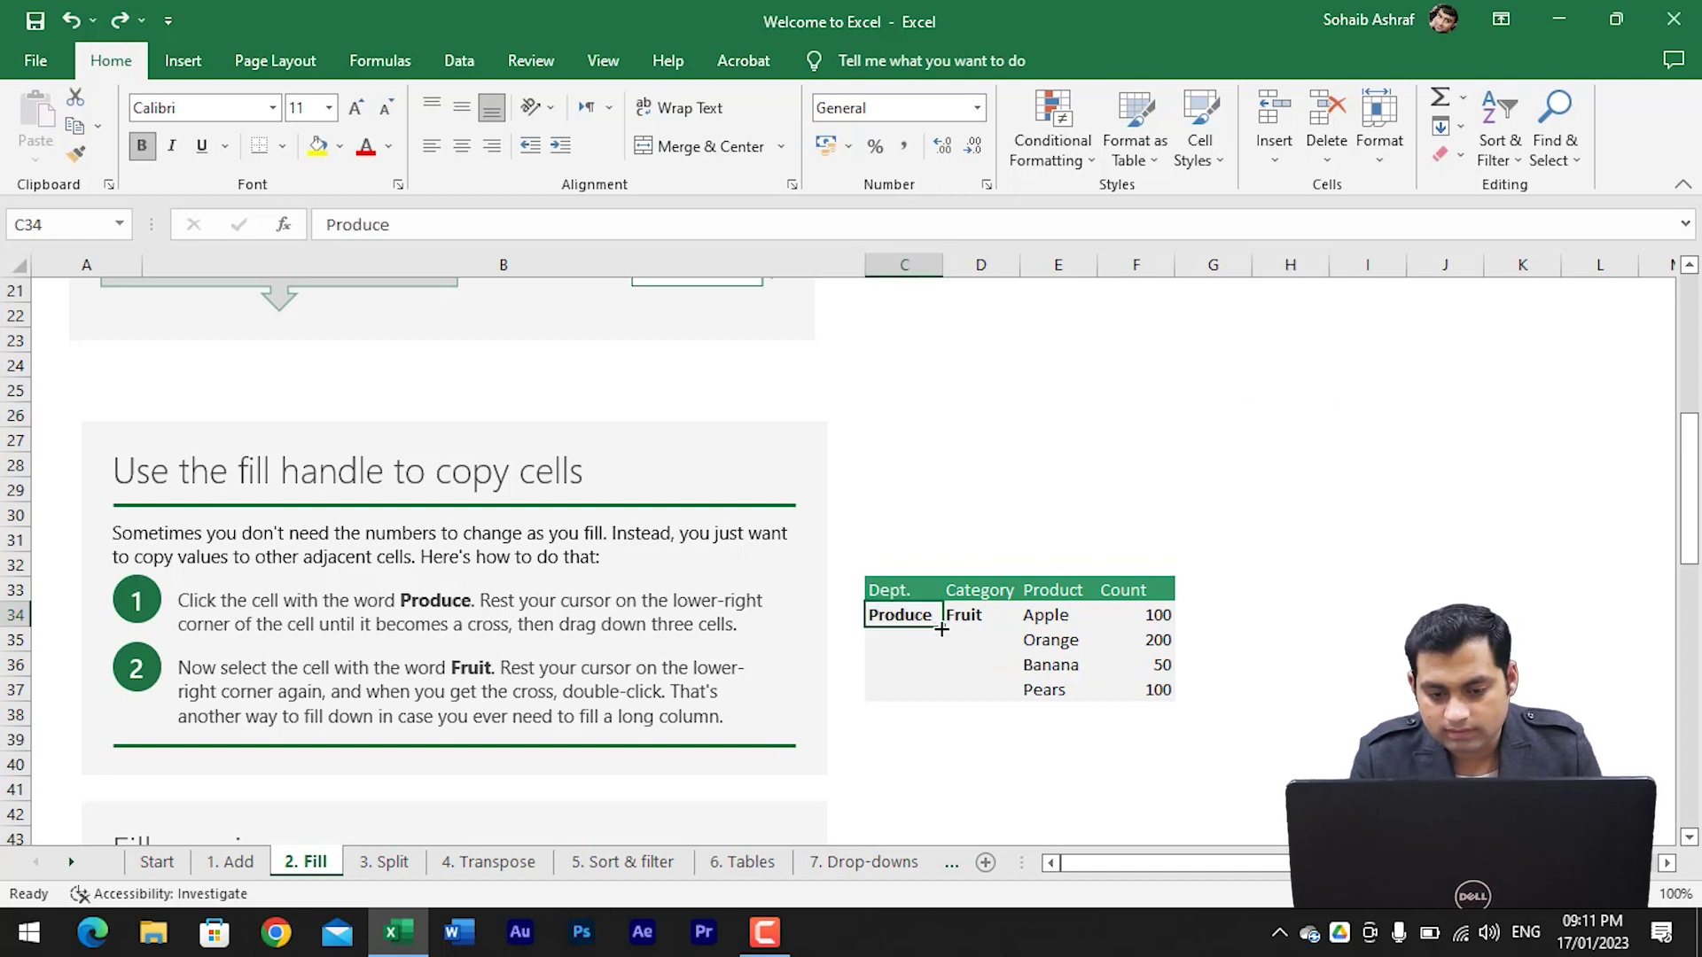
pyautogui.moveTo(941, 628); pyautogui.dragTo(930, 703)
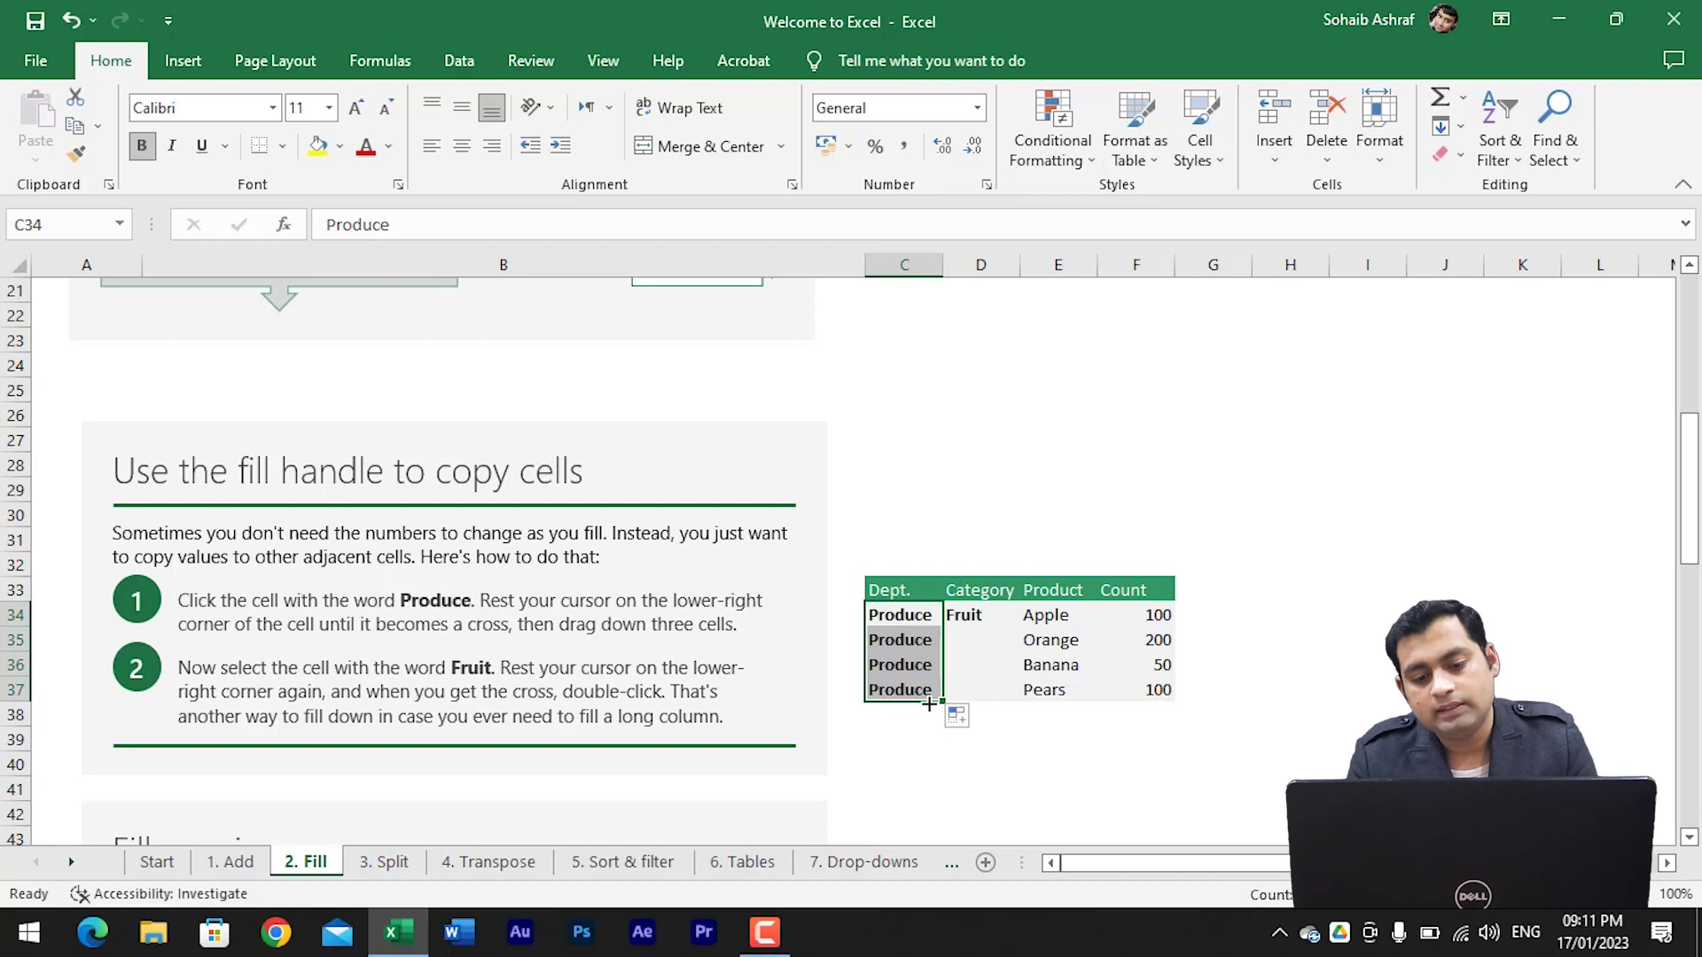
pyautogui.click(990, 618)
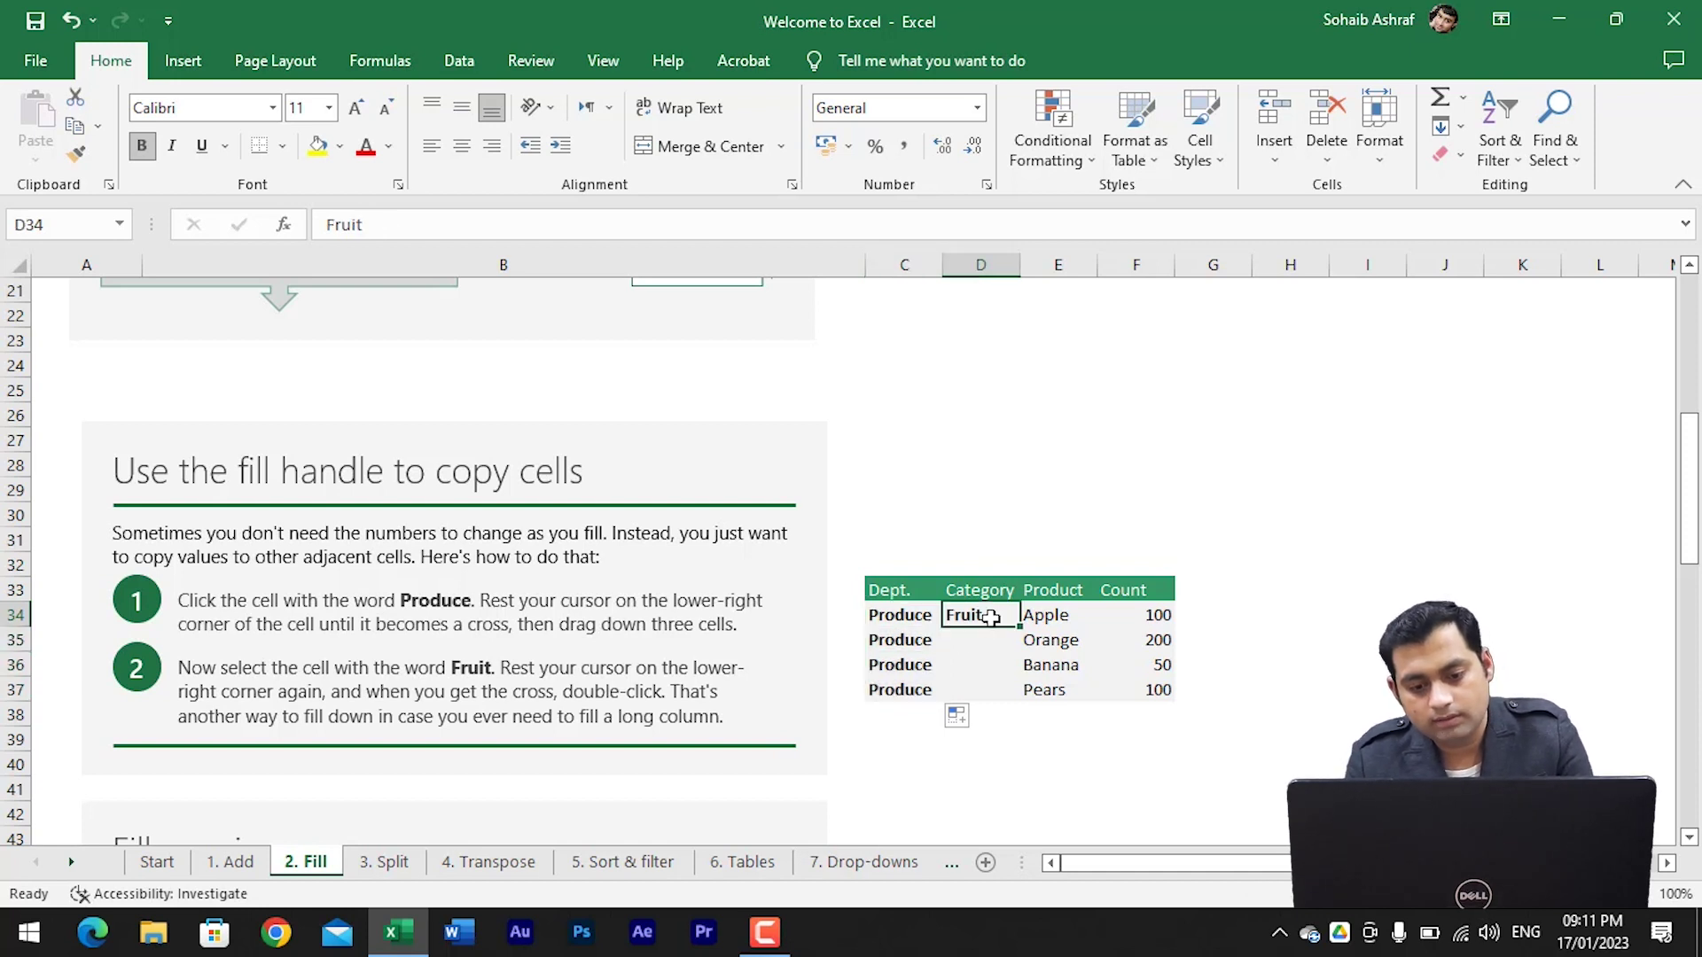
pyautogui.hotkey('shift', 'Down')
pyautogui.hotkey('shift', 'Down')
pyautogui.hotkey('shift', 'Down')
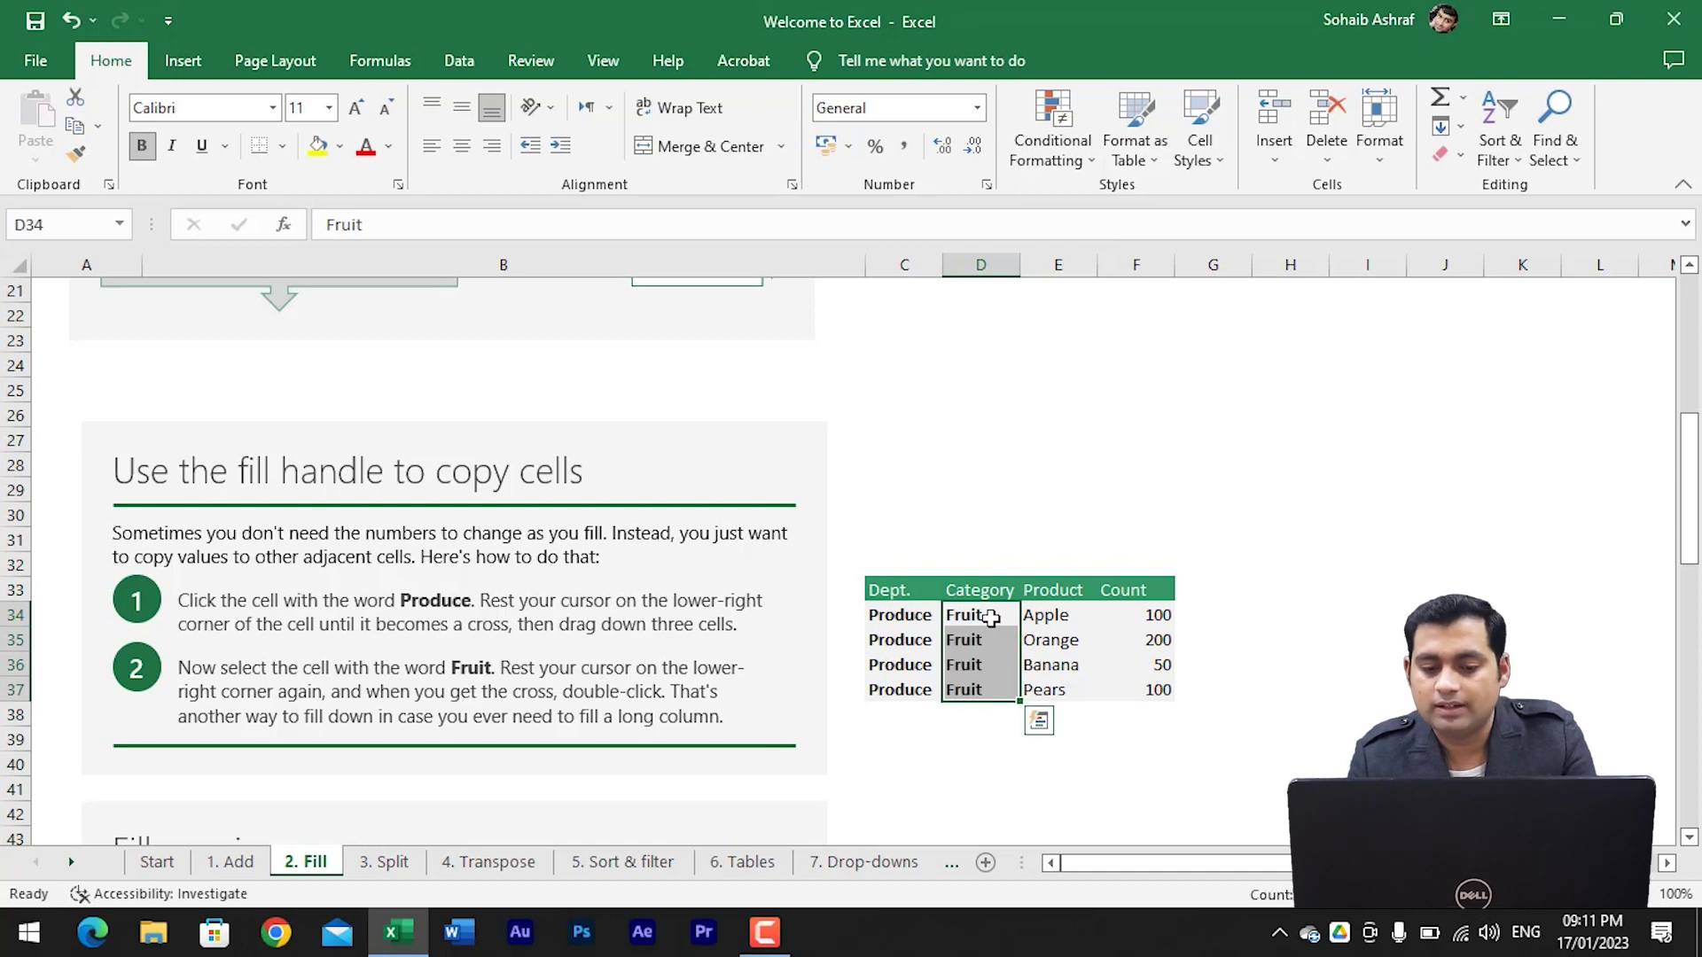
pyautogui.press('Up')
pyautogui.press('Down')
pyautogui.press('Down')
pyautogui.press('Down')
pyautogui.press('Down')
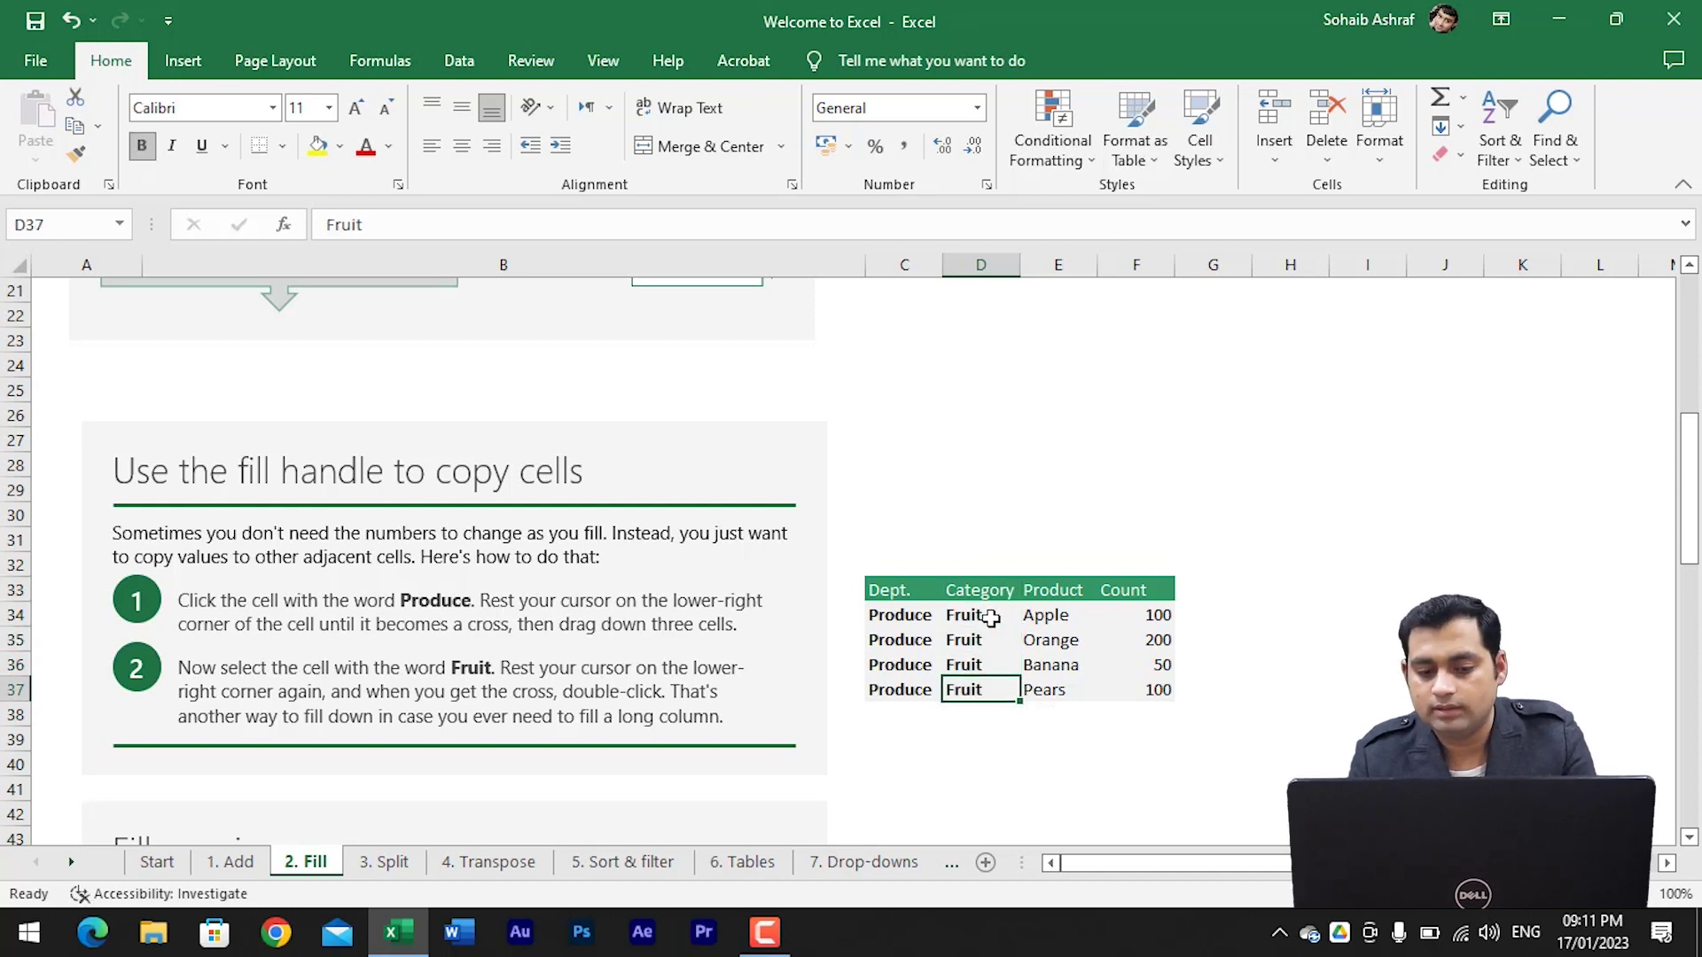
pyautogui.press('Right')
pyautogui.press('Right')
pyautogui.scroll(-7, 1096, 701)
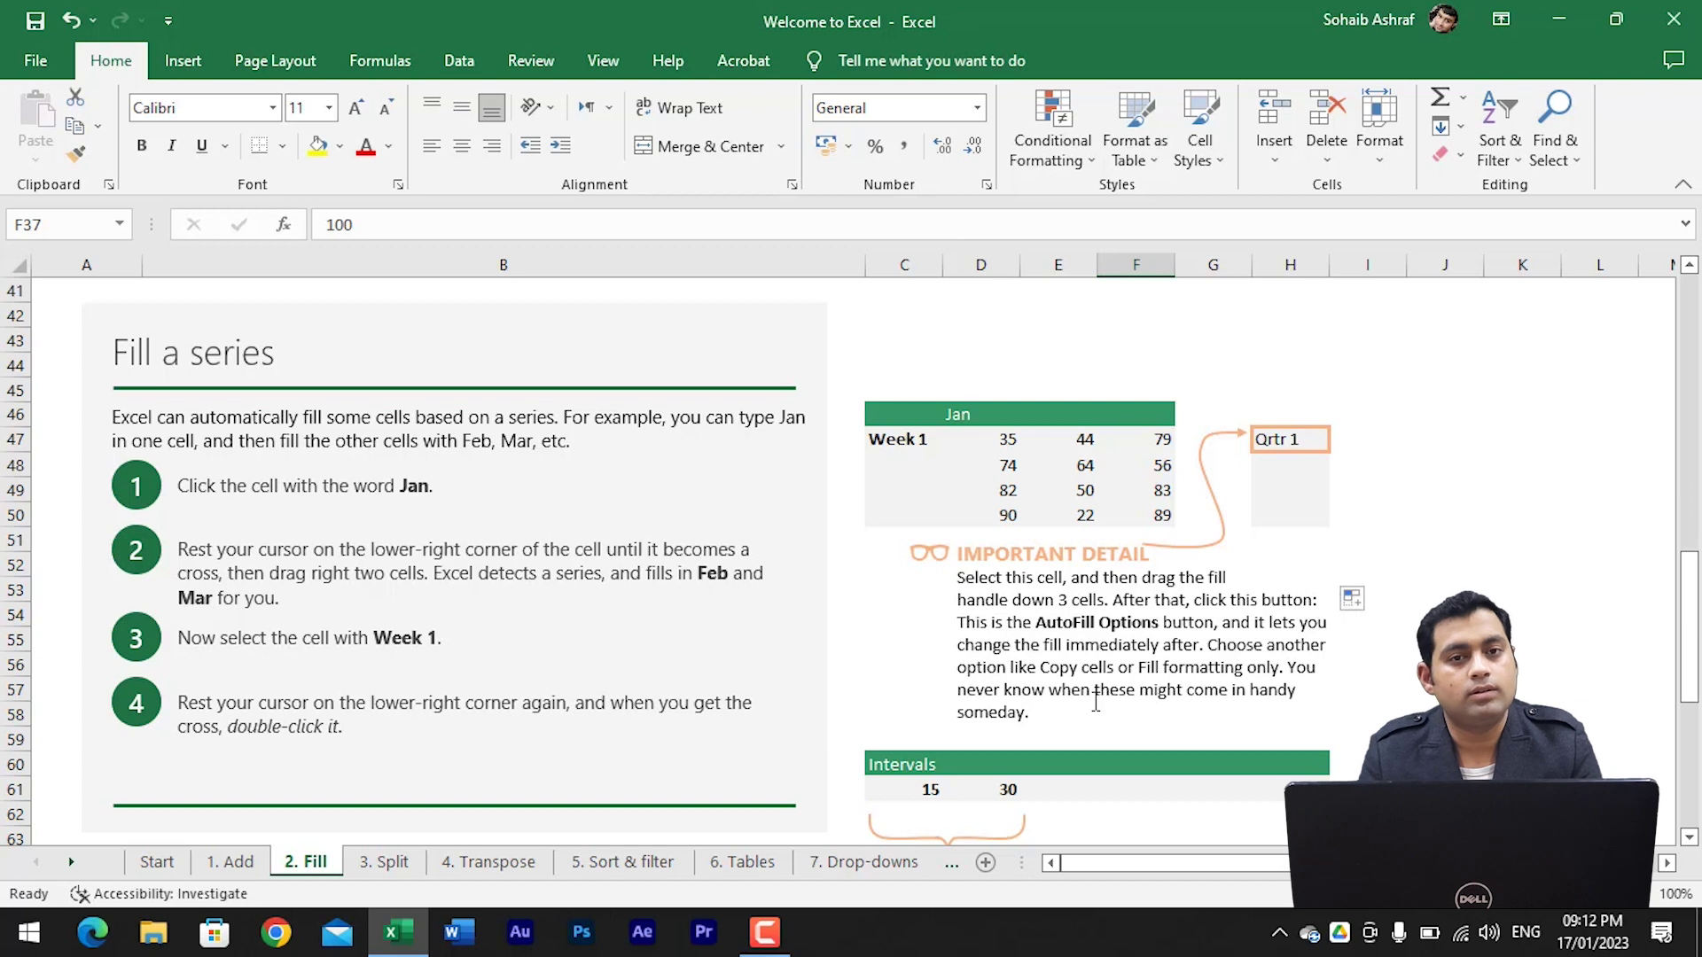
# - Extend Week 1 to Week 4 down C47:C50 and Qrtr 1 to Qrtr 4 down H47:H50
pyautogui.click(904, 439)
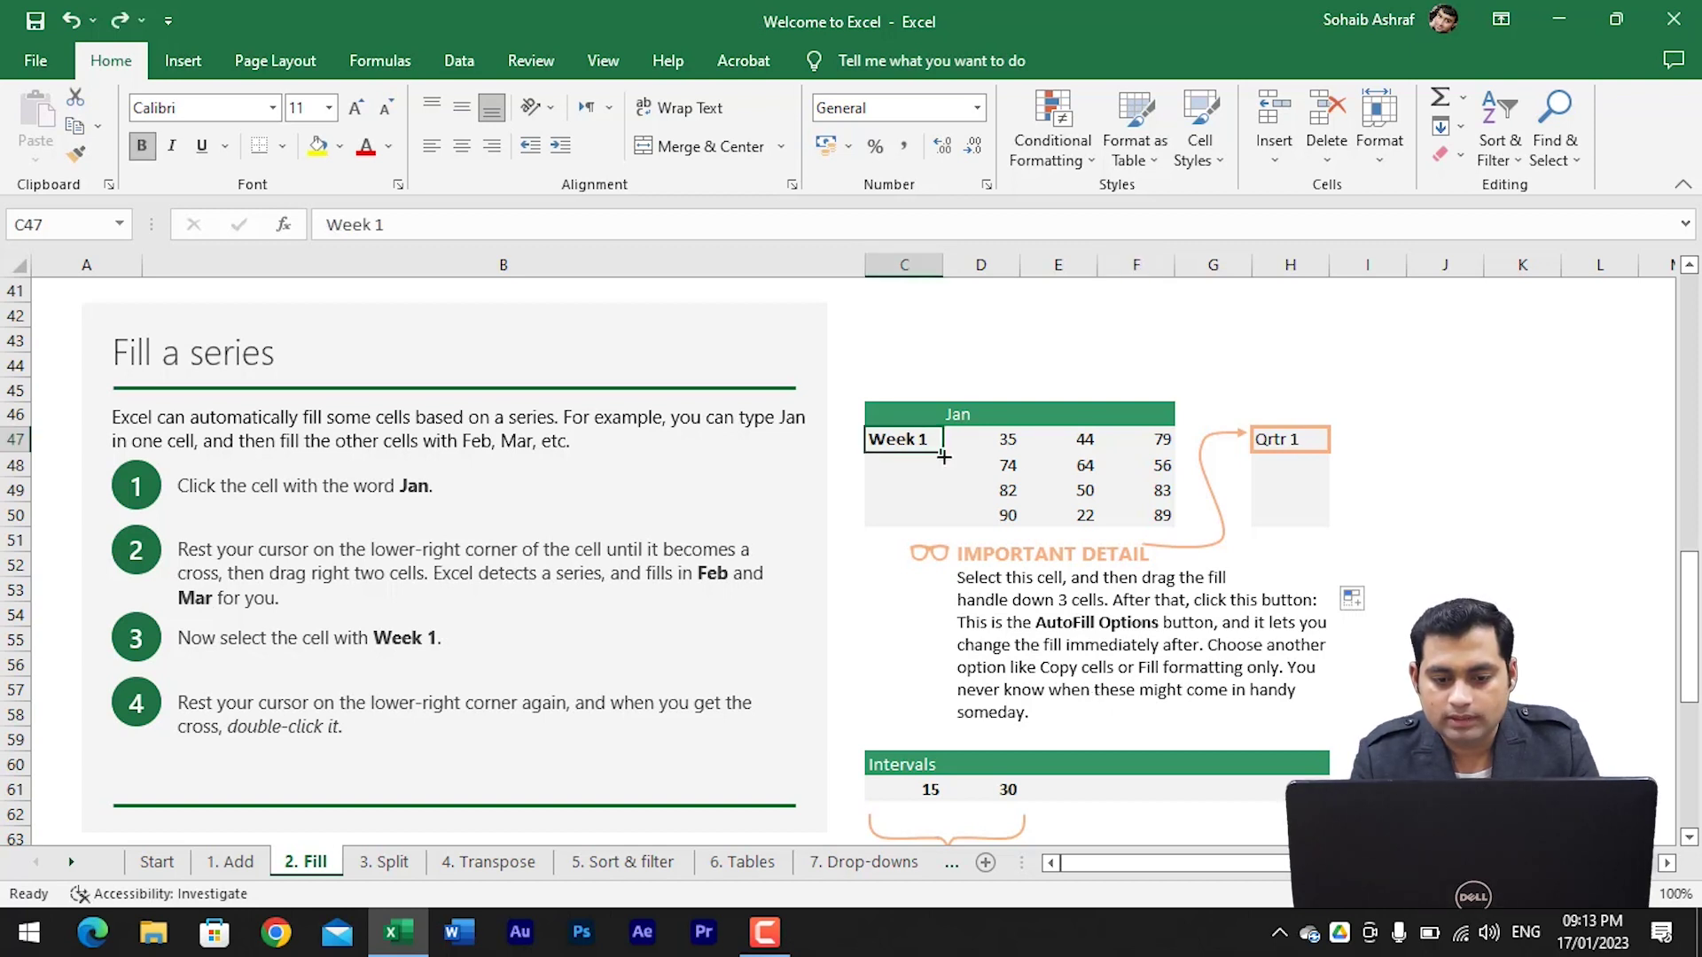
pyautogui.moveTo(943, 457); pyautogui.dragTo(944, 525)
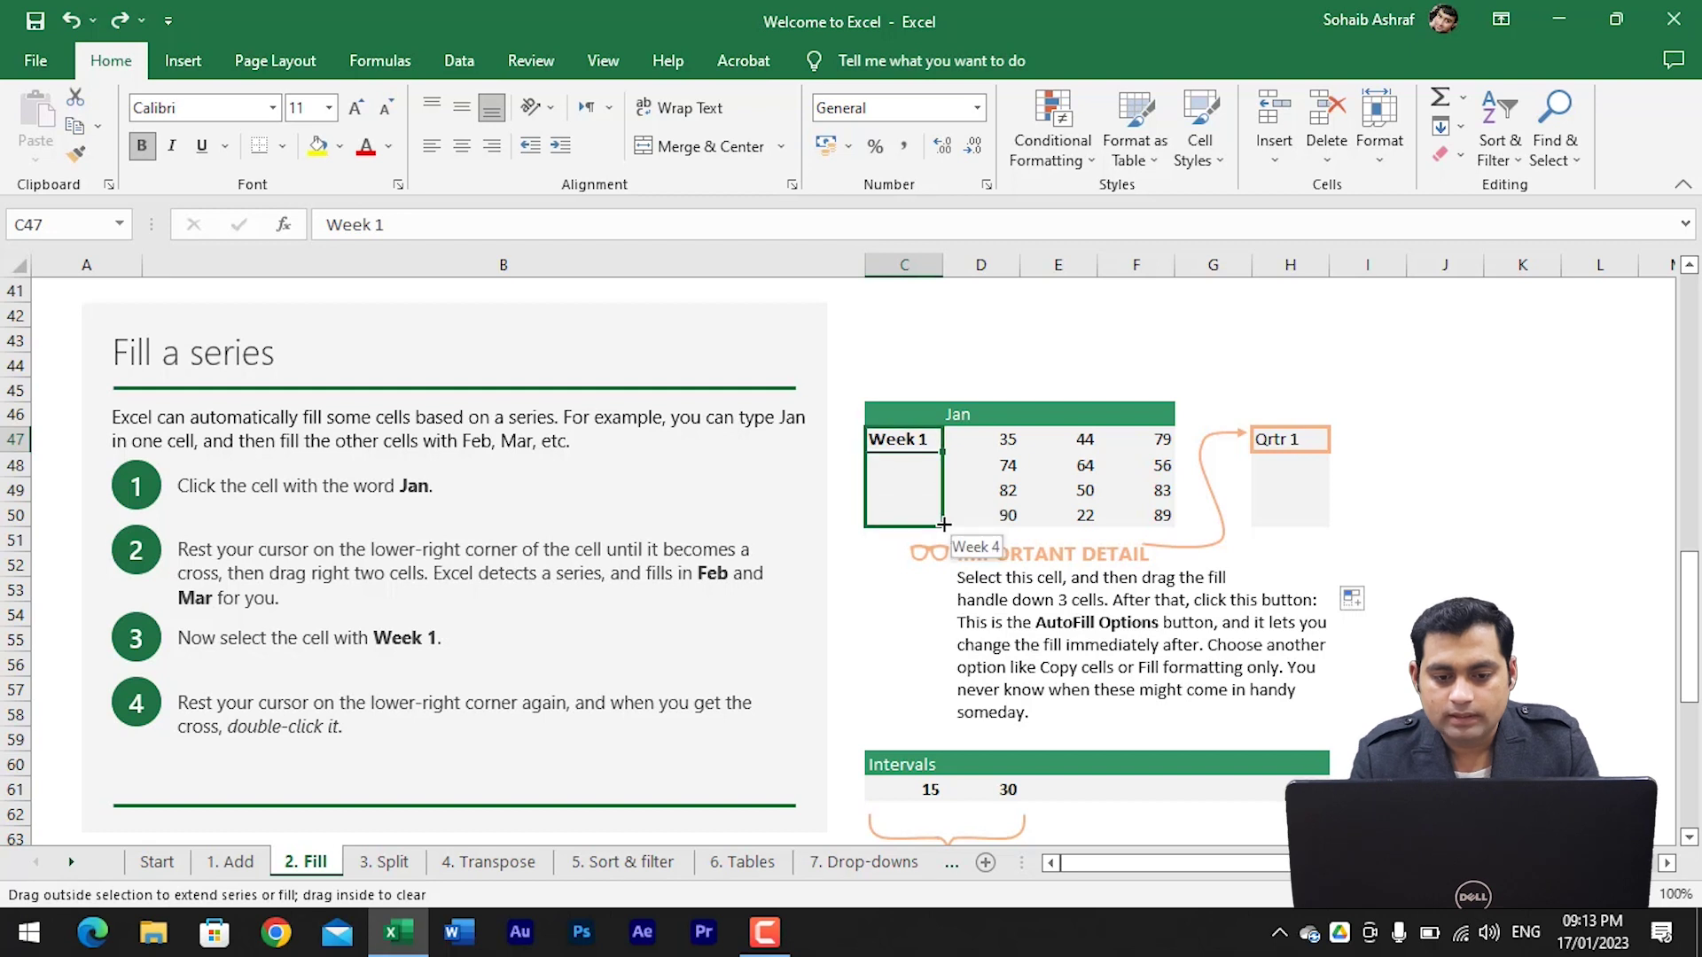
pyautogui.moveTo(943, 525); pyautogui.dragTo(943, 525)
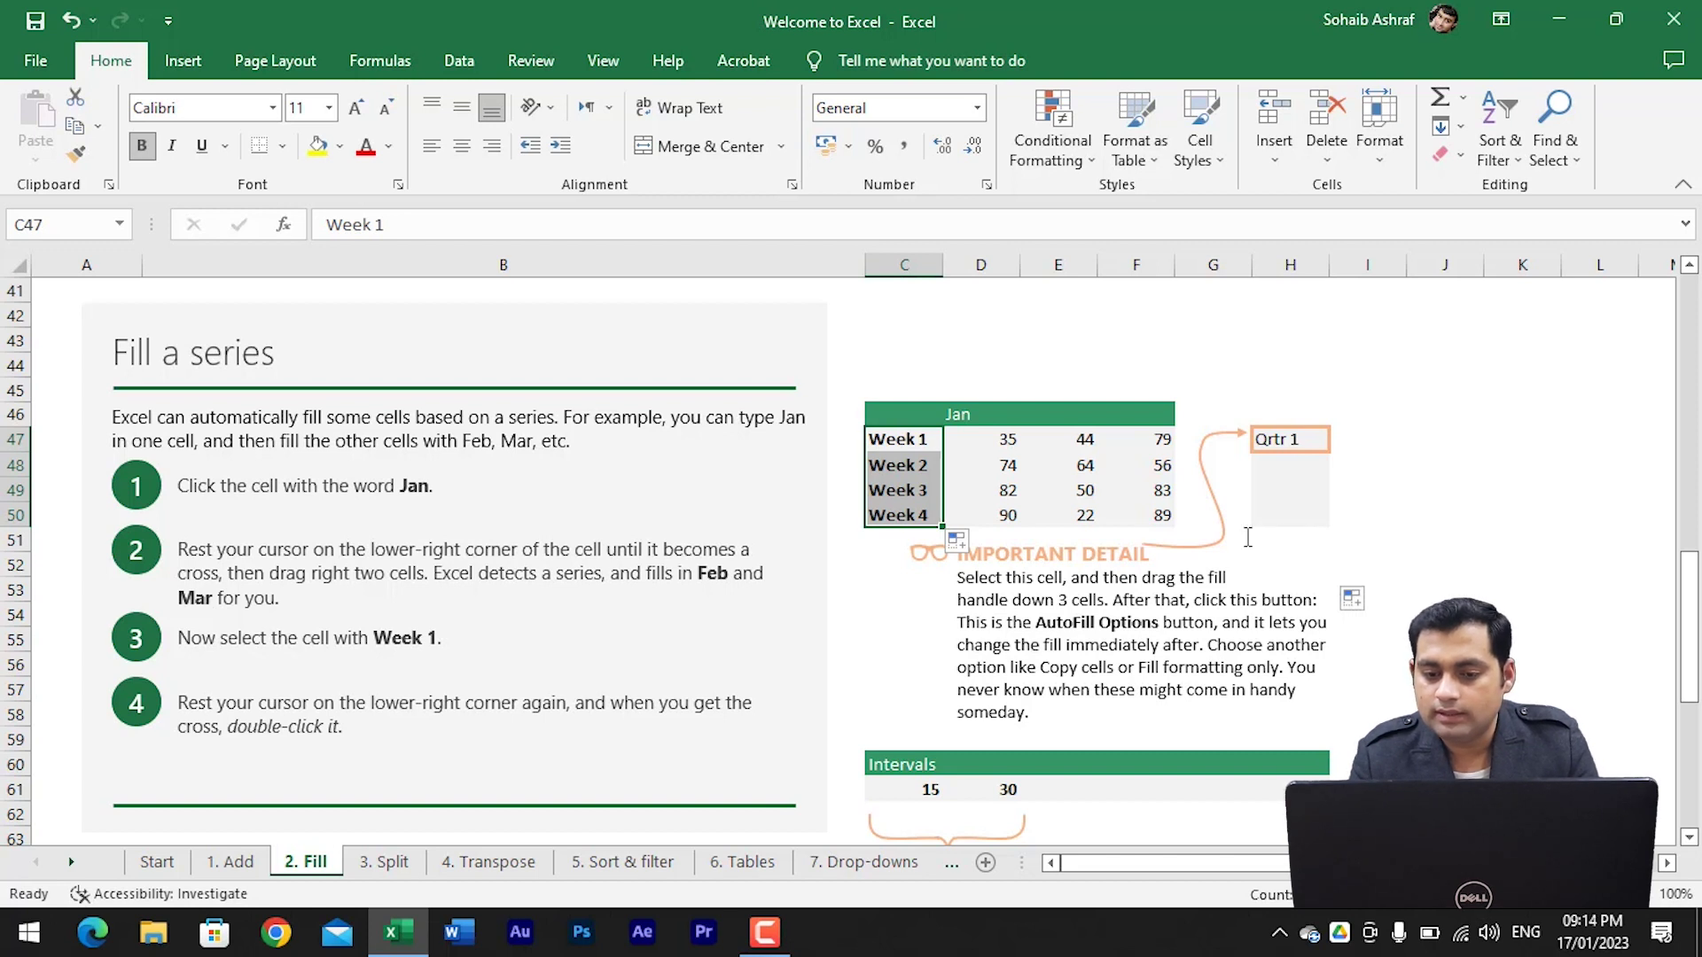
pyautogui.click(1312, 449)
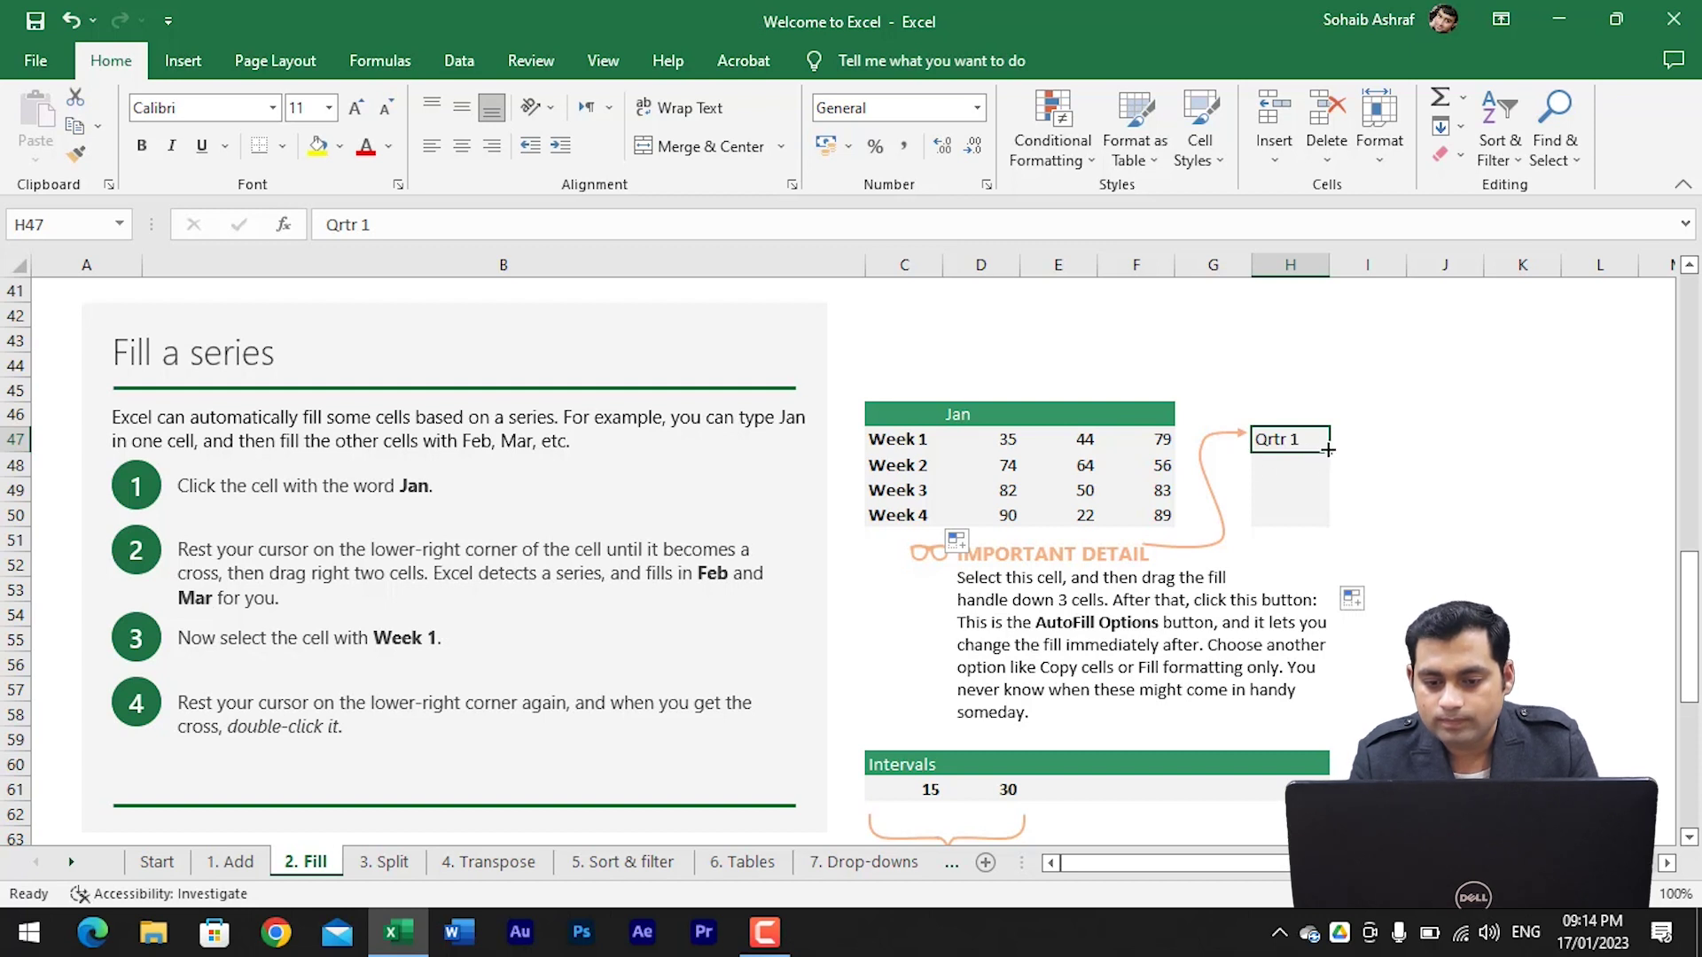
pyautogui.moveTo(1327, 449); pyautogui.dragTo(1325, 525)
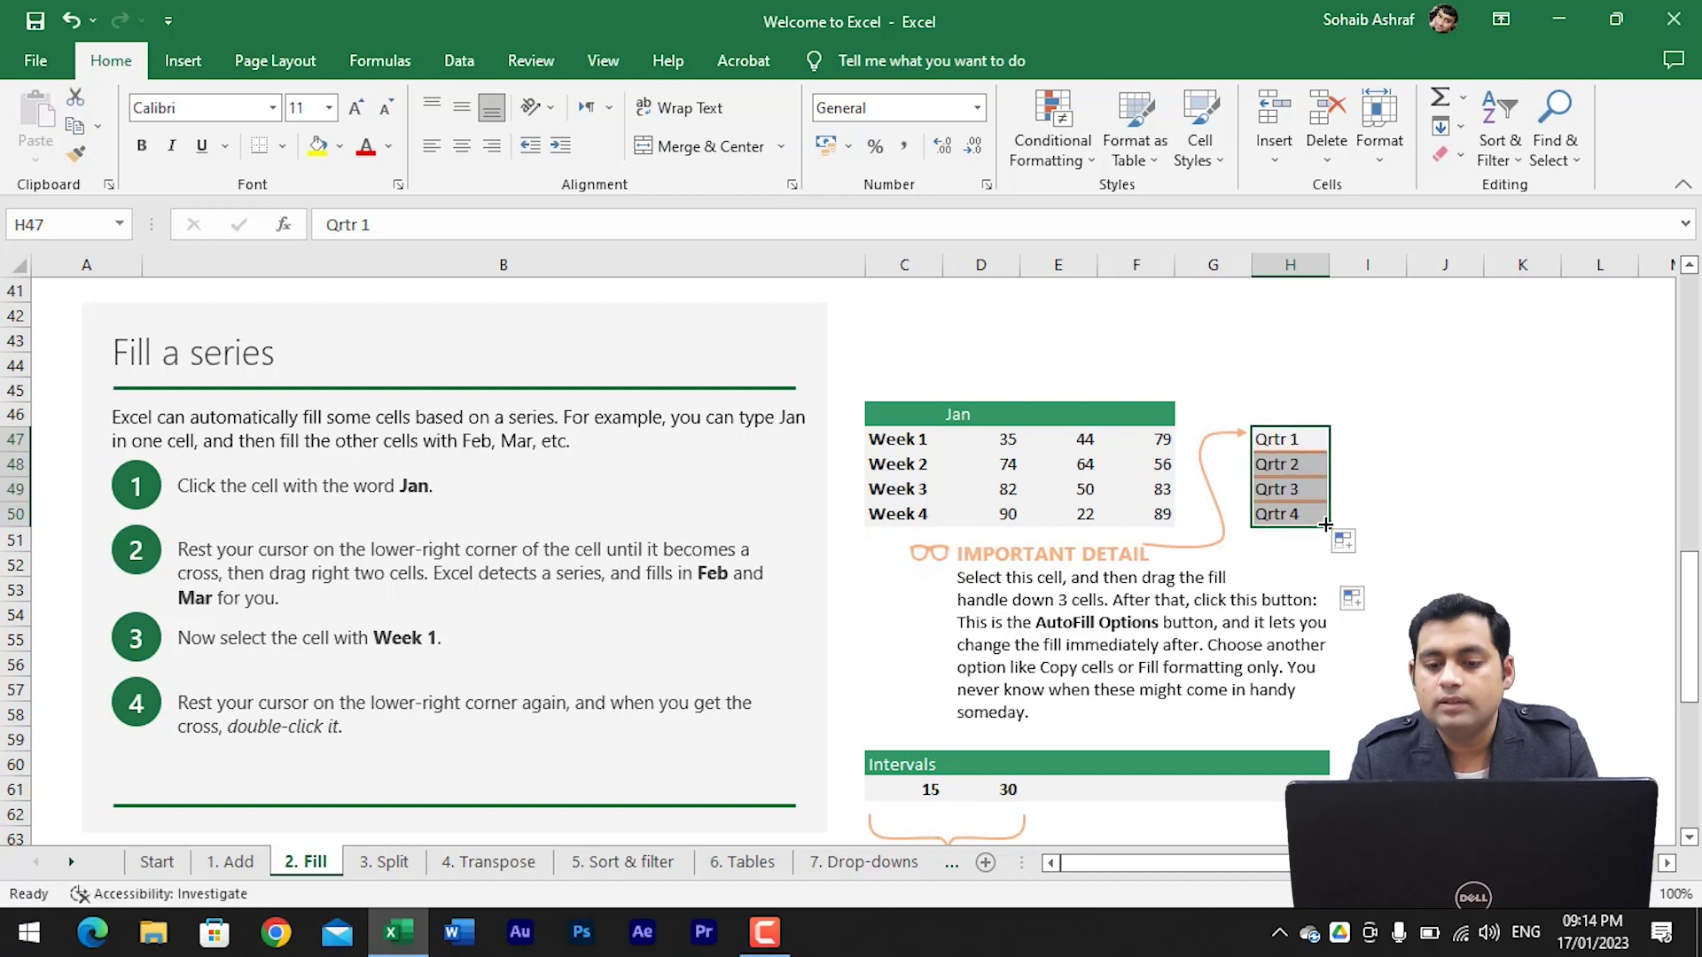